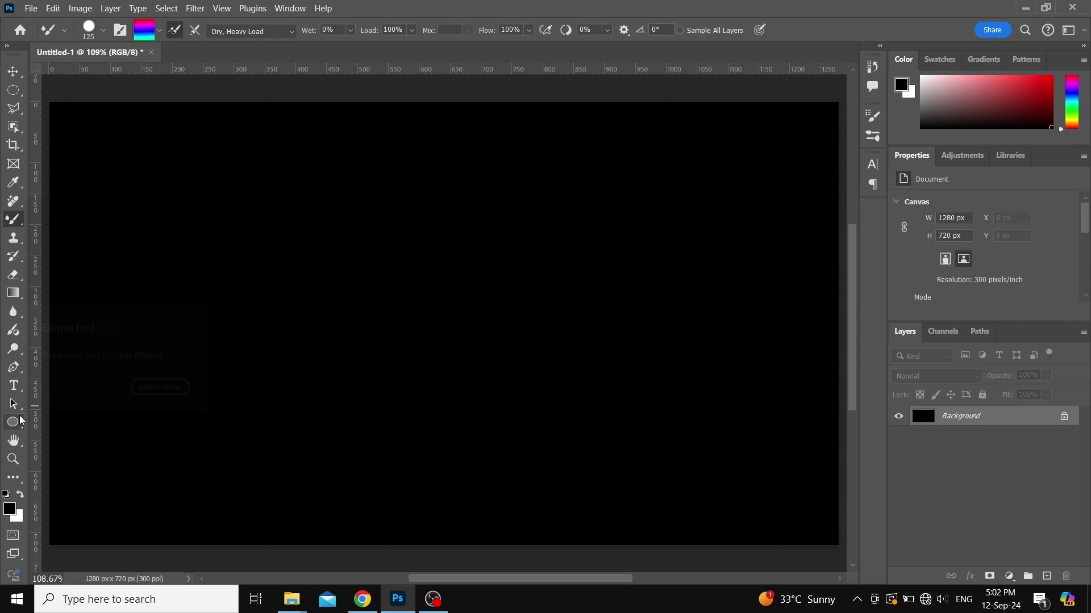
Add the word LOVE as white text on the canvas
click(14, 386)
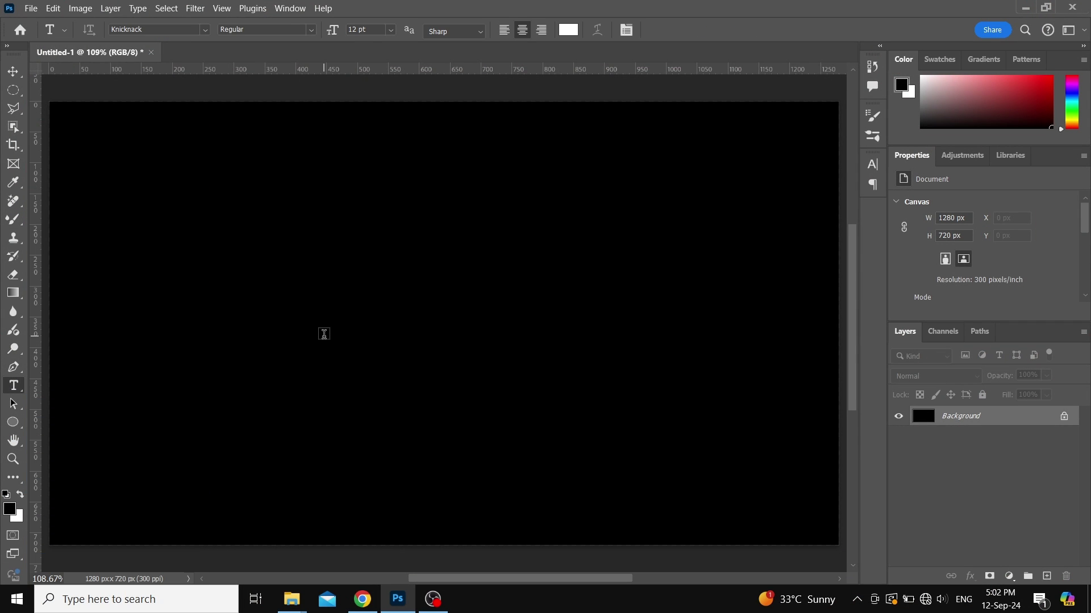
click(324, 333)
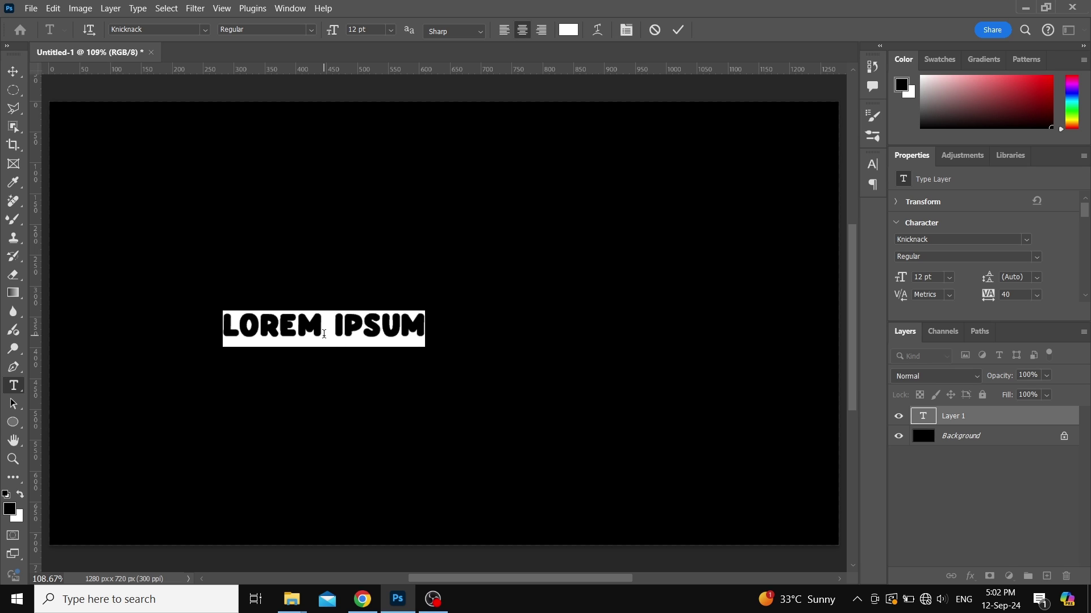
text(LOVE)
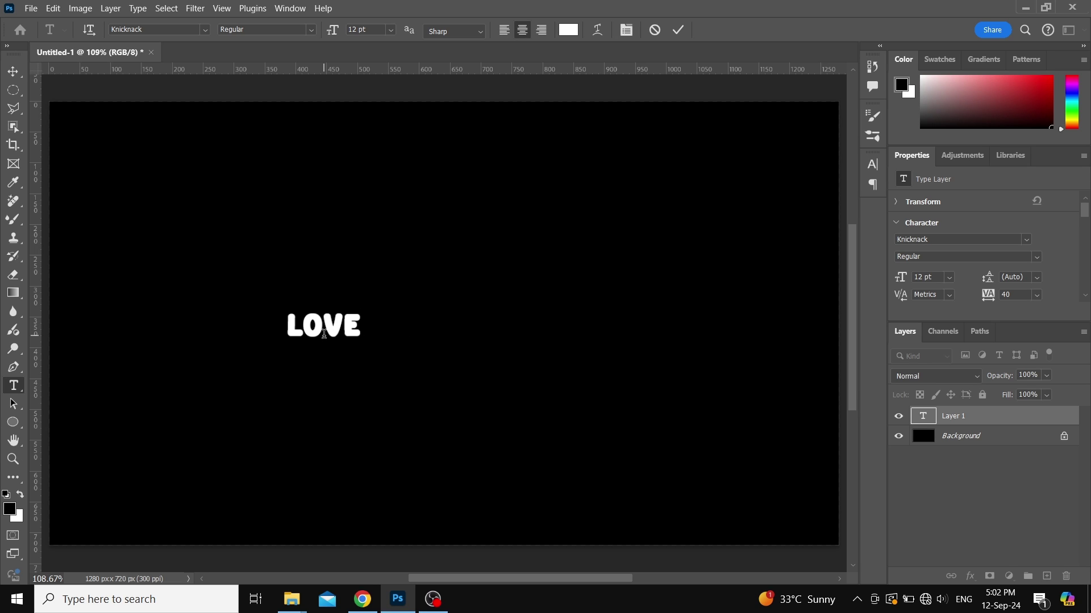
key(ctrl+Return)
Enlarge the LOVE text about sevenfold and centre it on the canvas
key(ctrl+t)
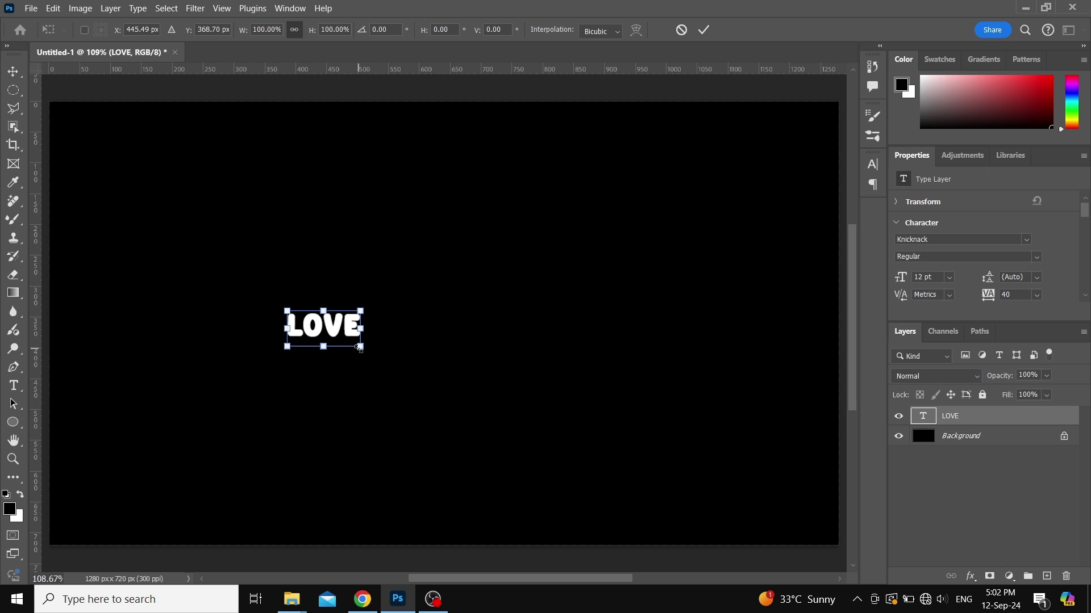
drag(360, 348, 597, 461)
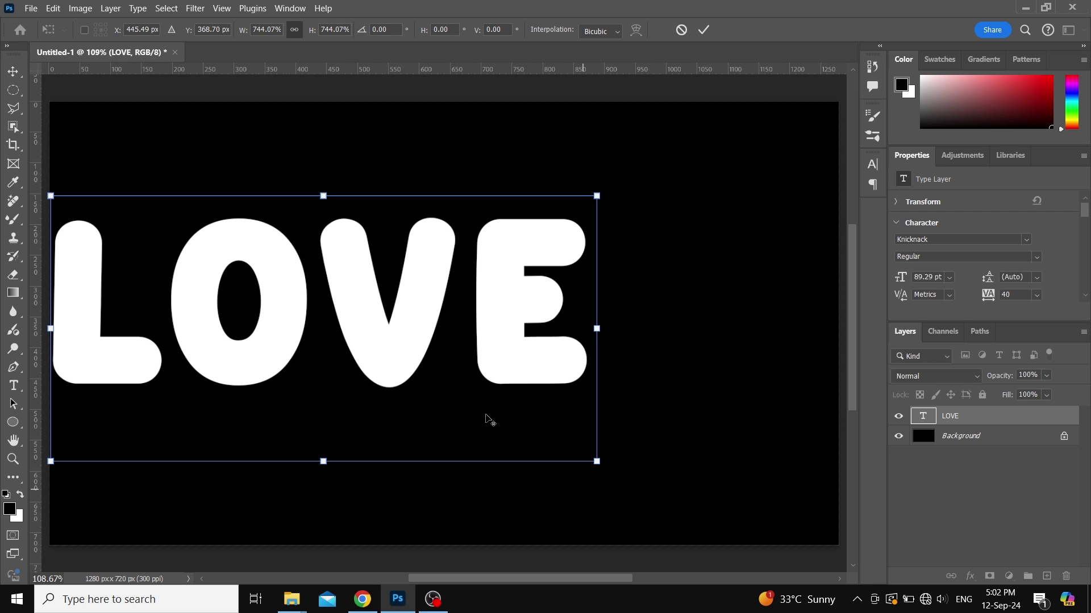
drag(452, 351, 511, 382)
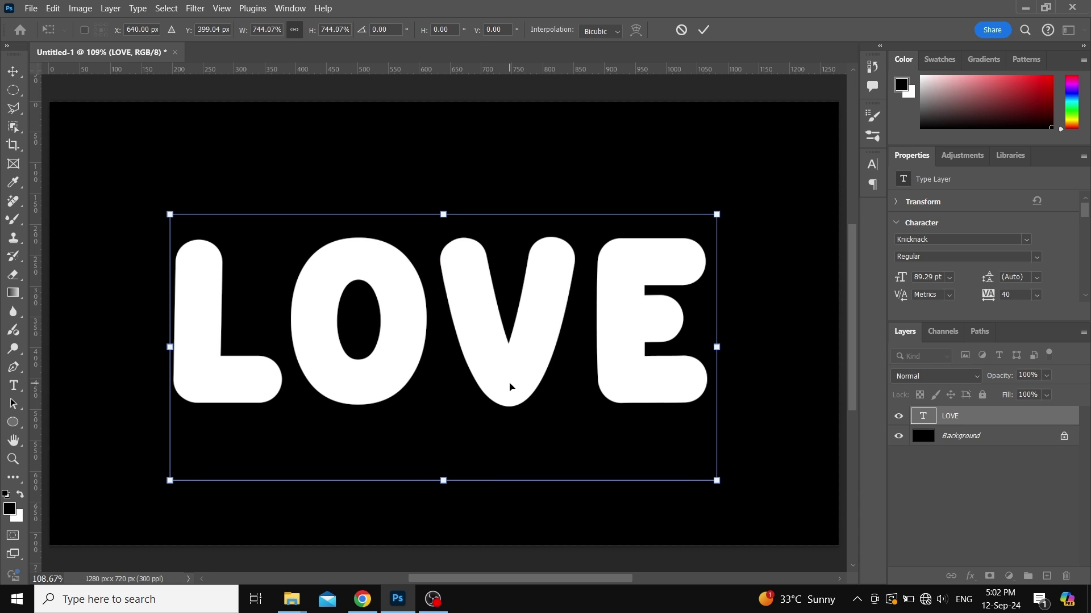
key(Return)
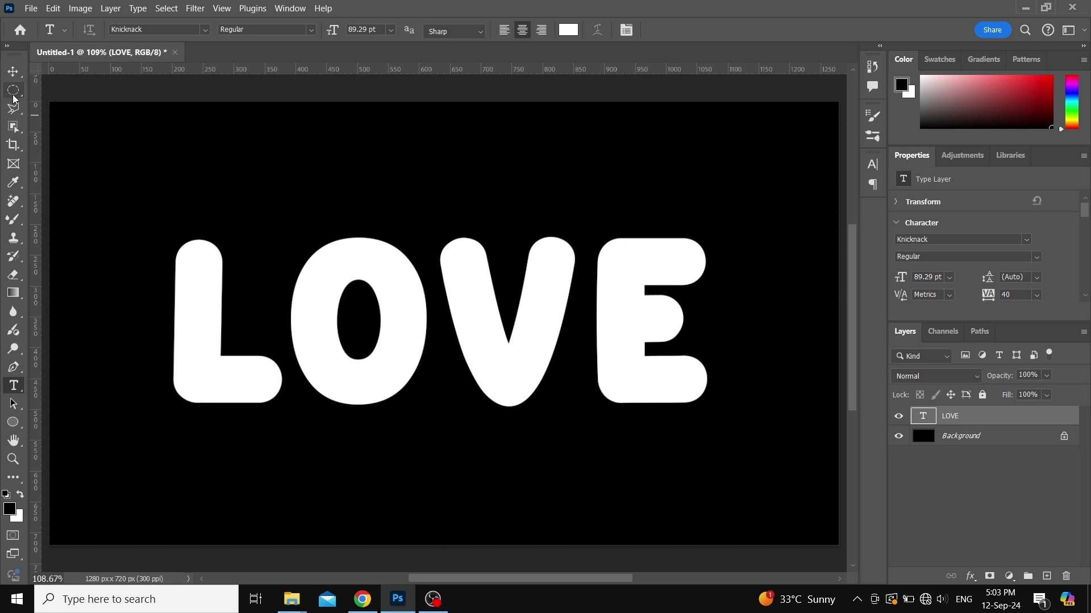
Select a circle near the top-left corner and add a new empty layer
click(12, 94)
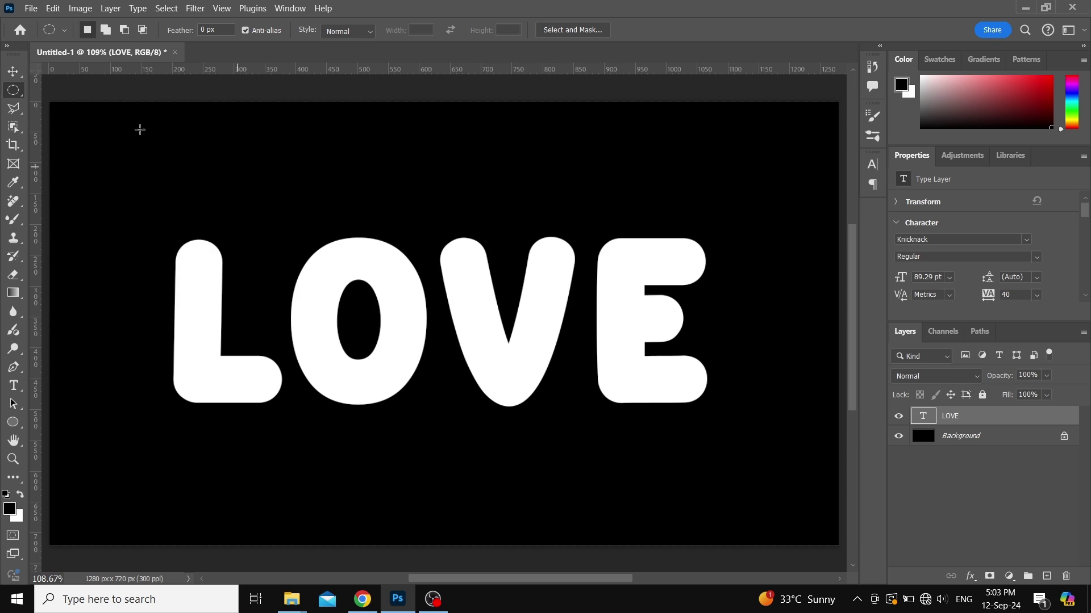
drag(77, 125, 180, 228)
click(1048, 577)
Fill the circle with a diagonal orange-to-purple Reds preset gradient
click(20, 297)
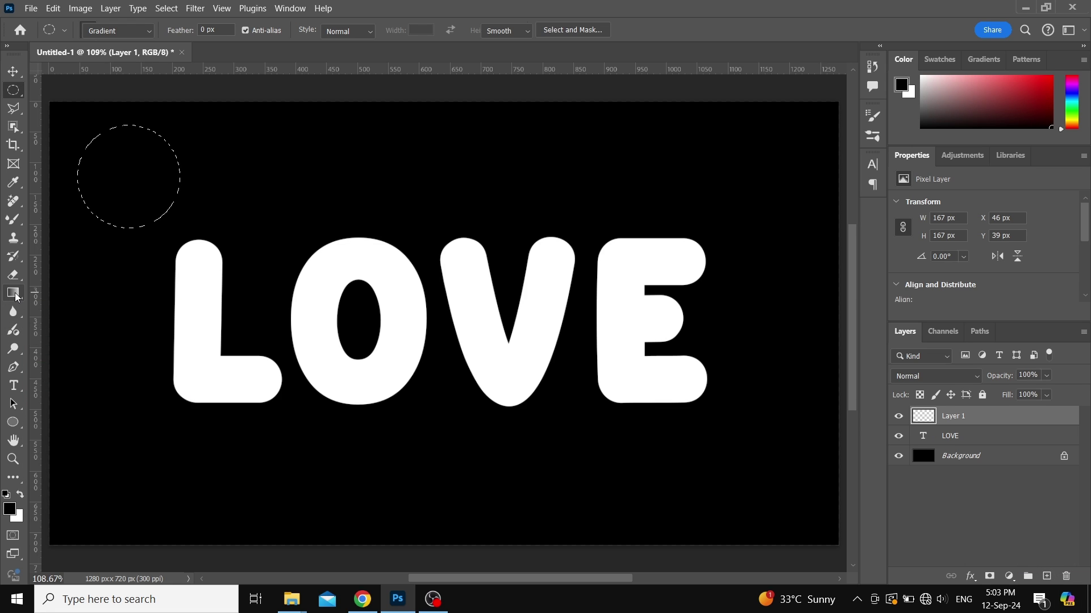
click(201, 30)
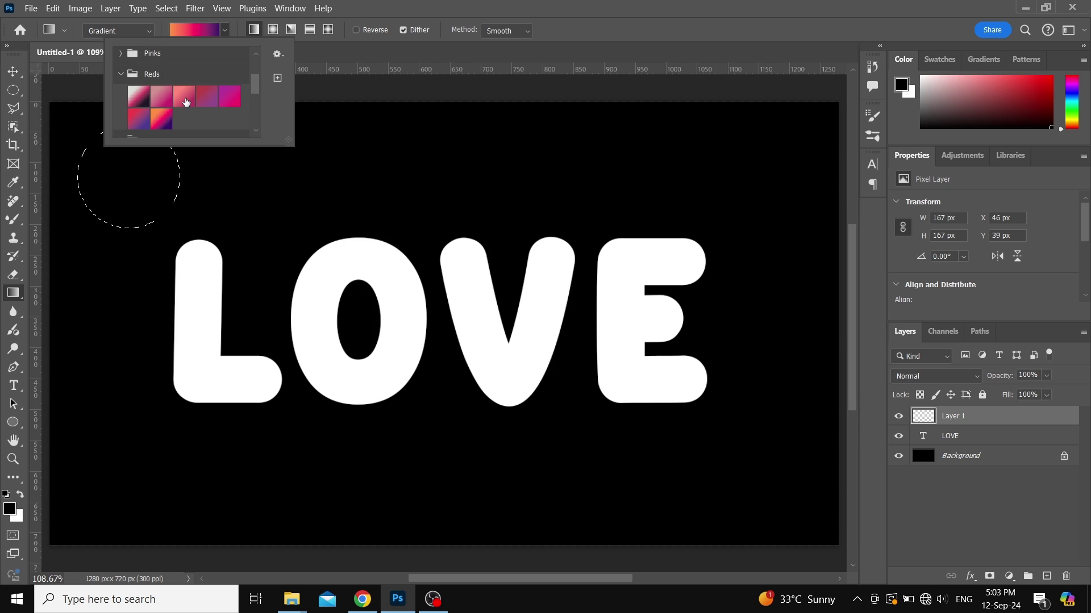
click(391, 10)
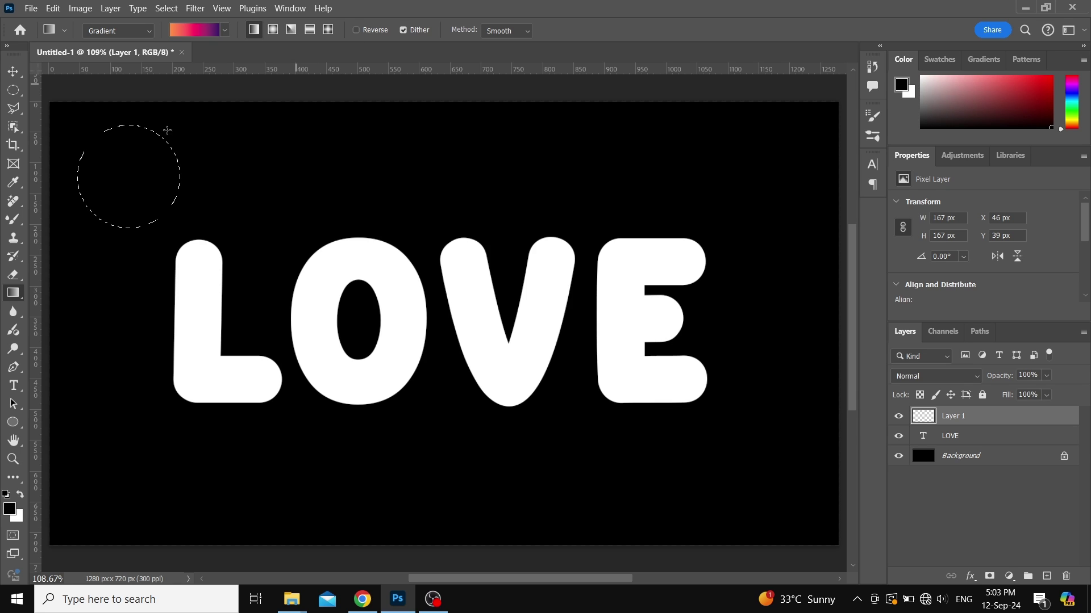
drag(97, 136, 171, 214)
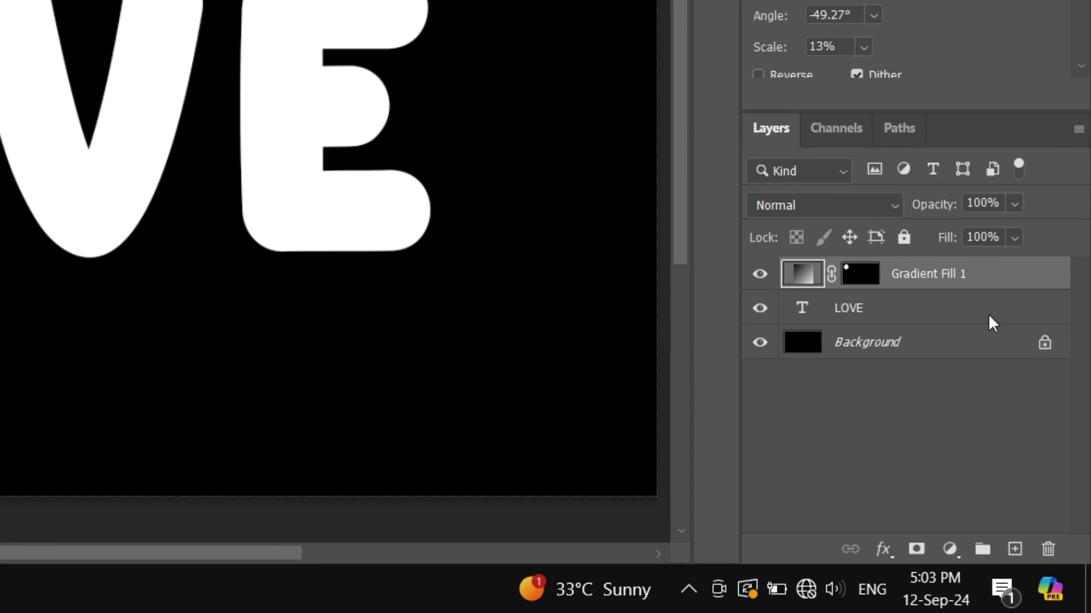
Rasterize the Gradient Fill 1 layer holding the gradient ball
drag(1031, 439, 1029, 422)
drag(985, 284, 1031, 282)
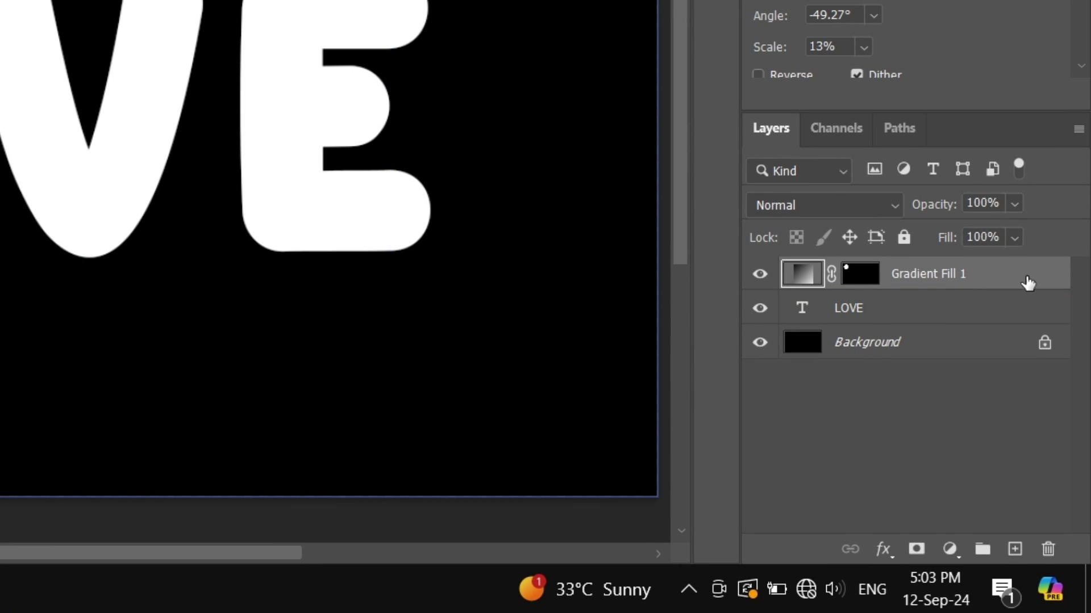
right_click(1028, 282)
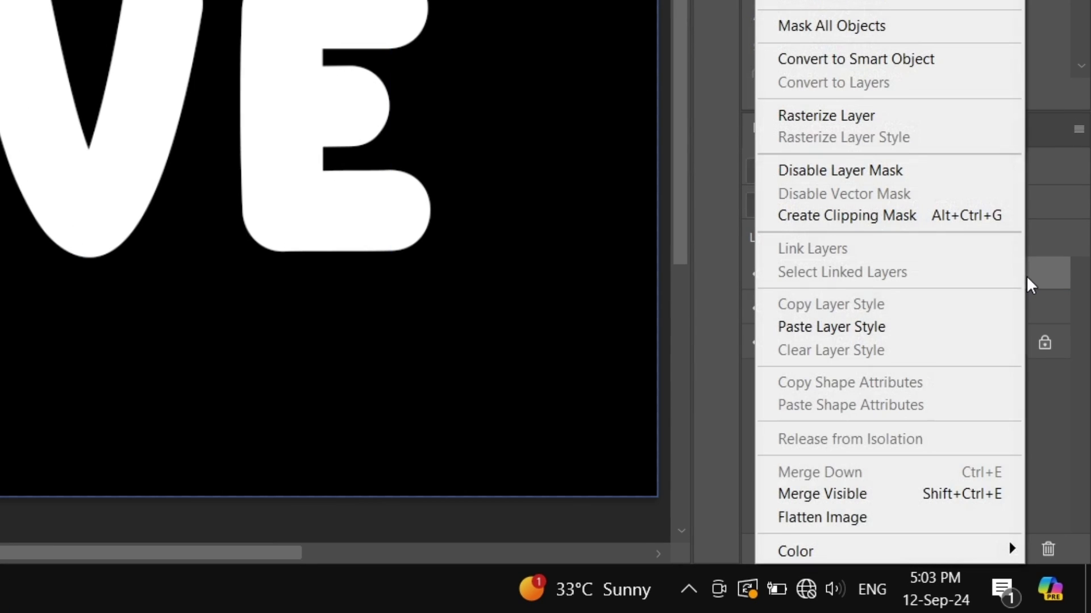
click(845, 115)
Load the LOVE letter outlines as a selection, add an empty layer, and hide the text
click(883, 318)
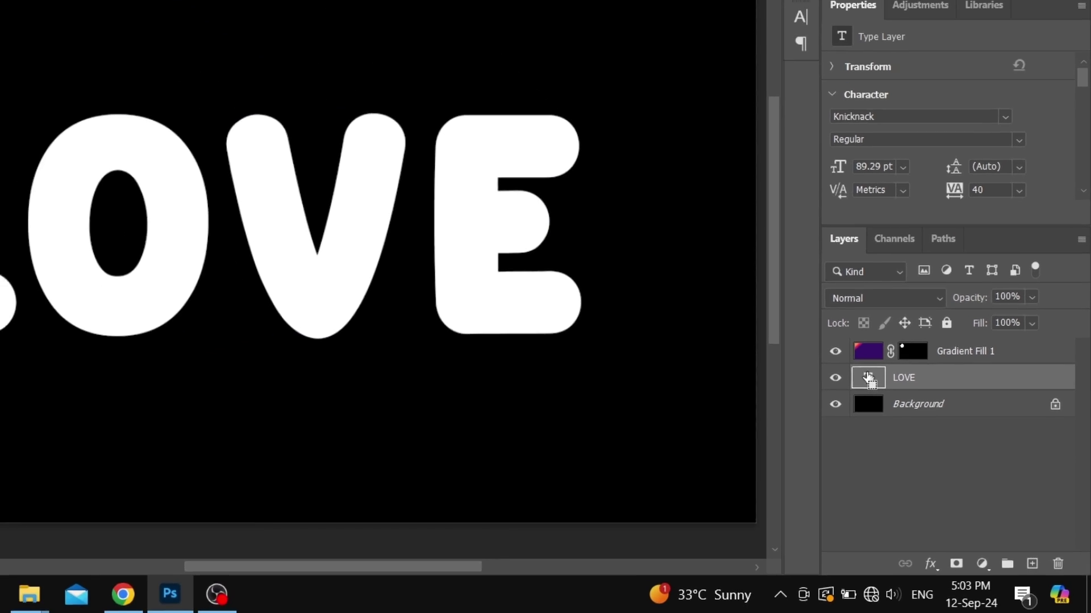
ctrl+click(869, 380)
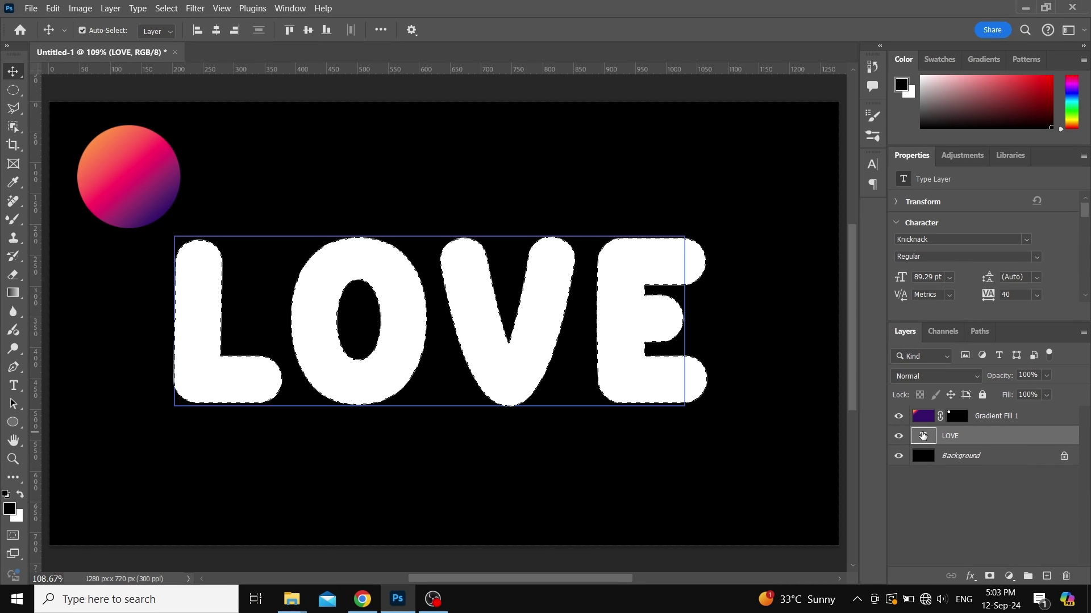
click(1046, 577)
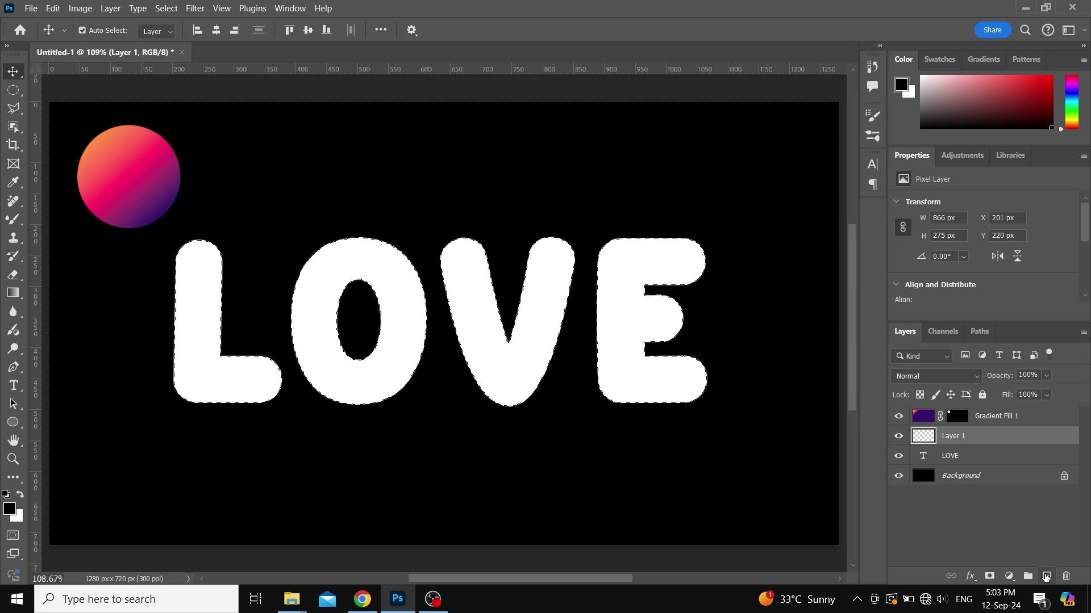
click(899, 457)
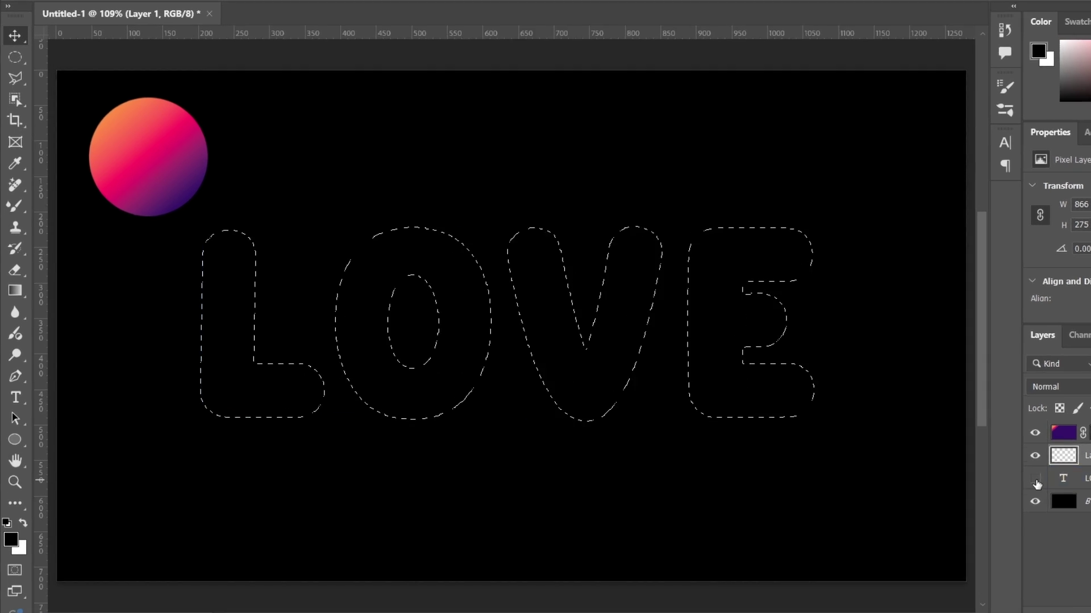
Switch to the Mixer Brush and sample colours from the gradient ball
right_click(50, 154)
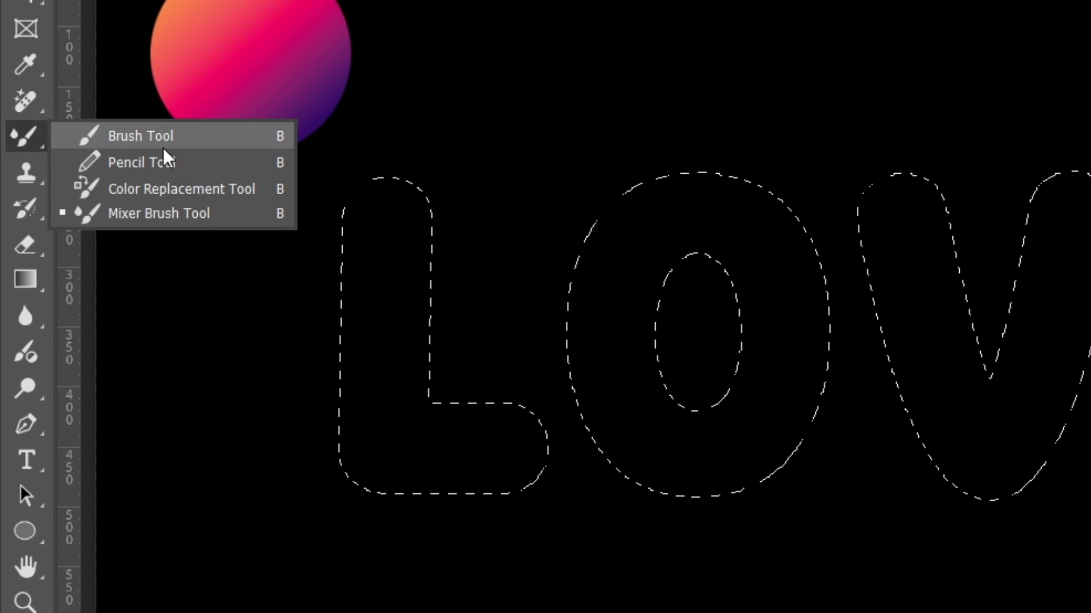
click(174, 218)
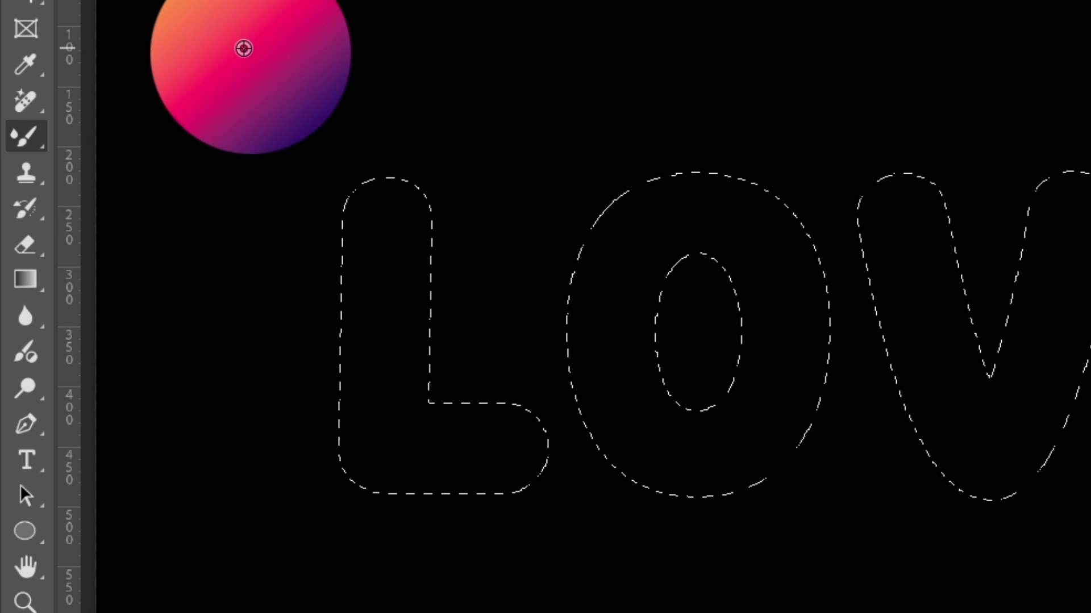
alt+click(244, 48)
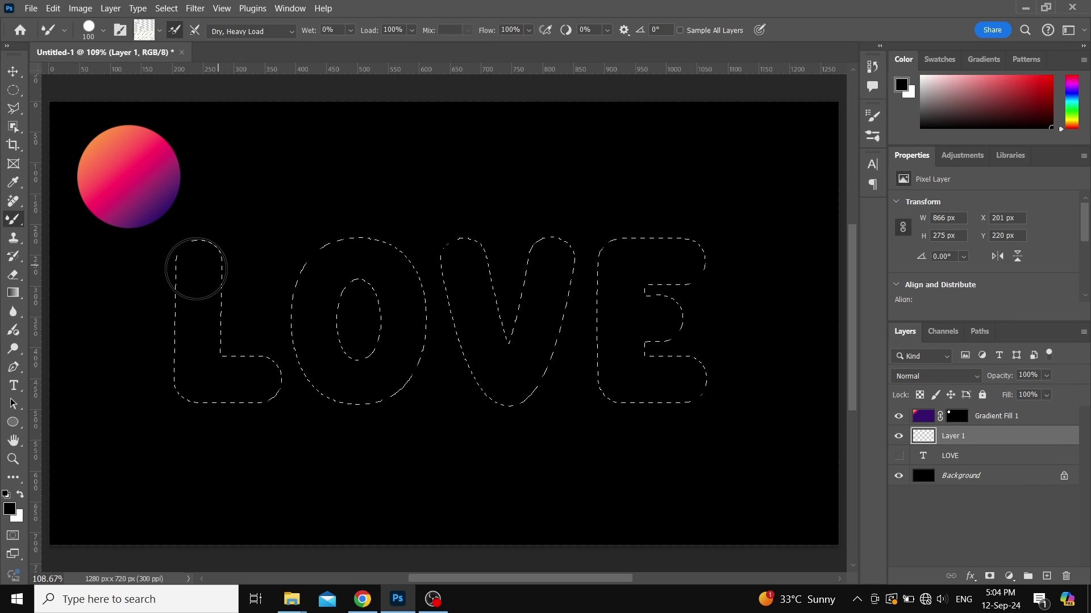
On Layer 1, paint the gradient through the L, O and V
click(920, 416)
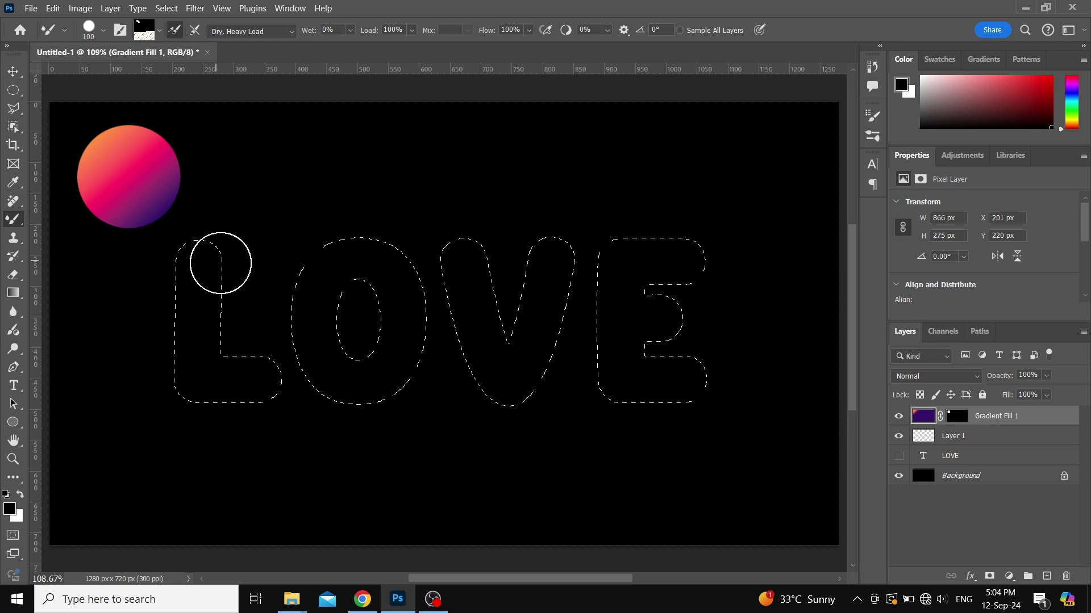
click(953, 438)
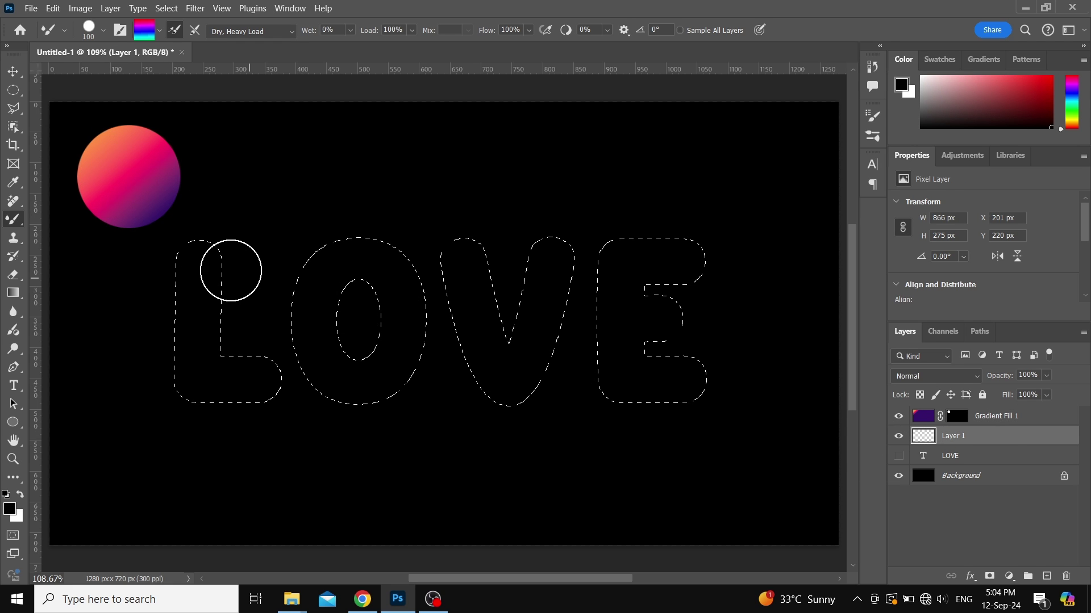
mouse_move(201, 259)
mouse_down()
mouse_move(232, 382)
mouse_move(270, 382)
mouse_up()
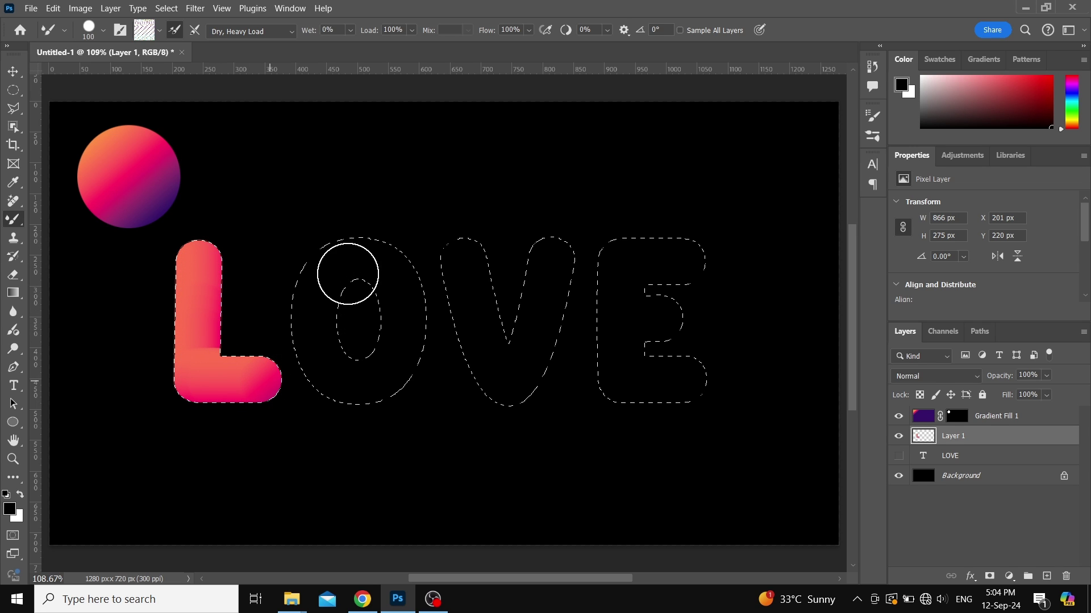
mouse_move(356, 251)
mouse_down()
mouse_move(327, 267)
mouse_move(312, 312)
mouse_move(343, 380)
mouse_move(386, 376)
mouse_move(397, 324)
mouse_move(377, 255)
mouse_up()
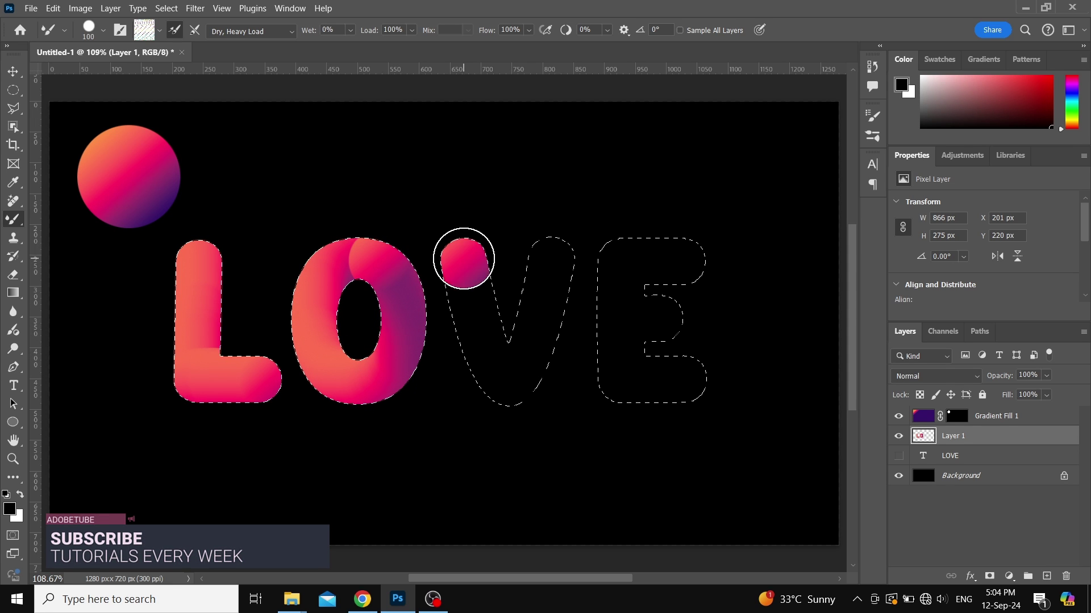
mouse_move(462, 253)
mouse_down()
mouse_move(514, 397)
mouse_move(555, 246)
mouse_up()
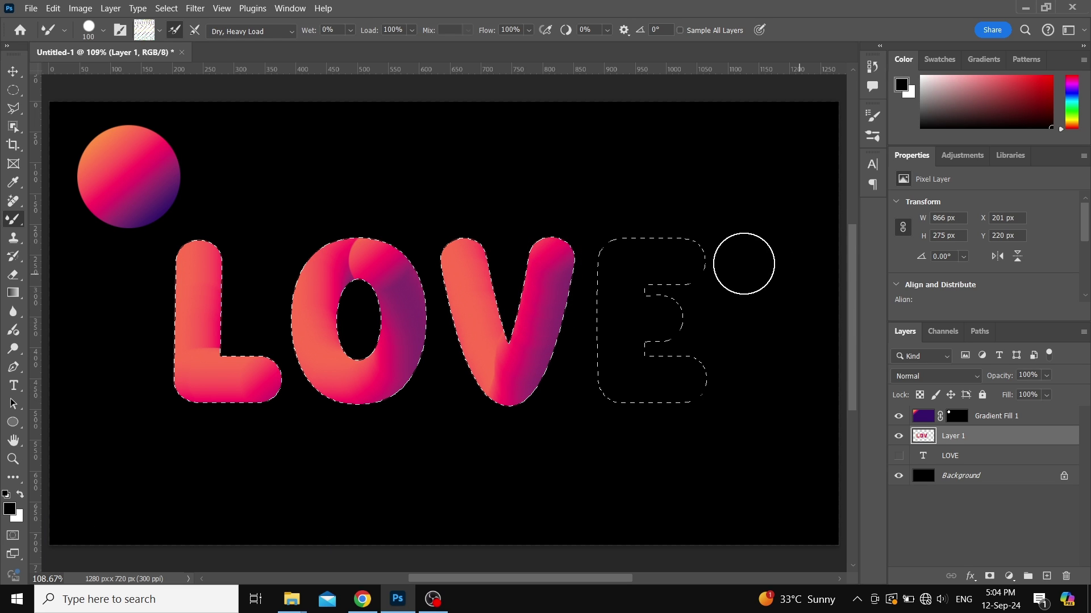
Paint the E with a slightly smaller brush, then clear the letter selection
key(bracketleft)
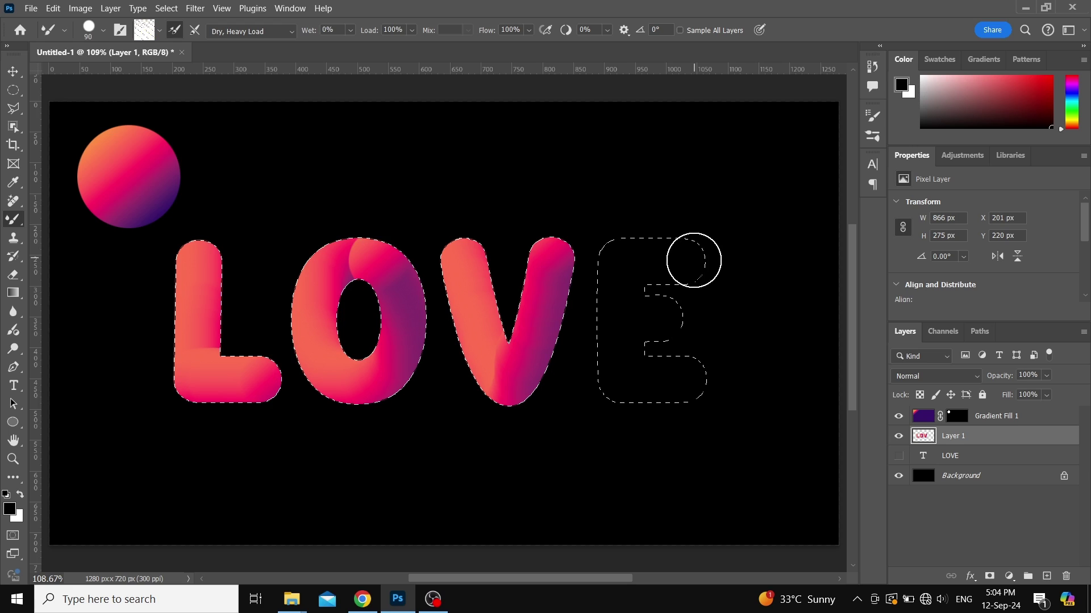
mouse_move(694, 257)
mouse_down()
mouse_move(619, 259)
mouse_move(614, 301)
mouse_move(668, 323)
mouse_move(615, 319)
mouse_move(626, 385)
mouse_move(704, 383)
mouse_up()
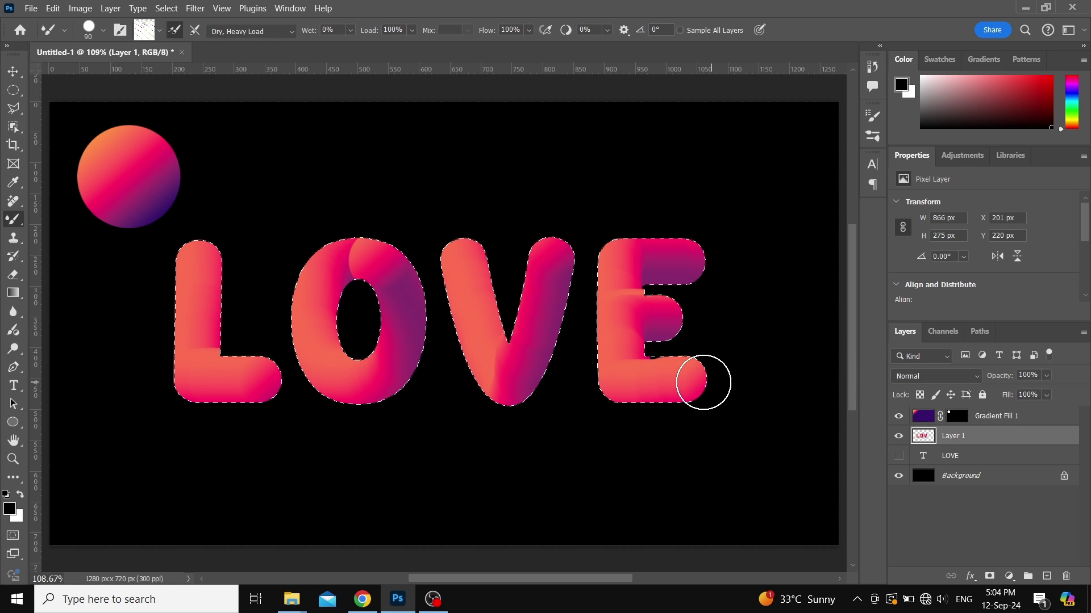
key(ctrl+z)
mouse_move(694, 256)
mouse_down()
mouse_move(628, 256)
mouse_move(615, 287)
mouse_move(626, 304)
mouse_move(657, 314)
mouse_move(621, 319)
mouse_move(624, 377)
mouse_move(726, 377)
mouse_move(738, 363)
mouse_up()
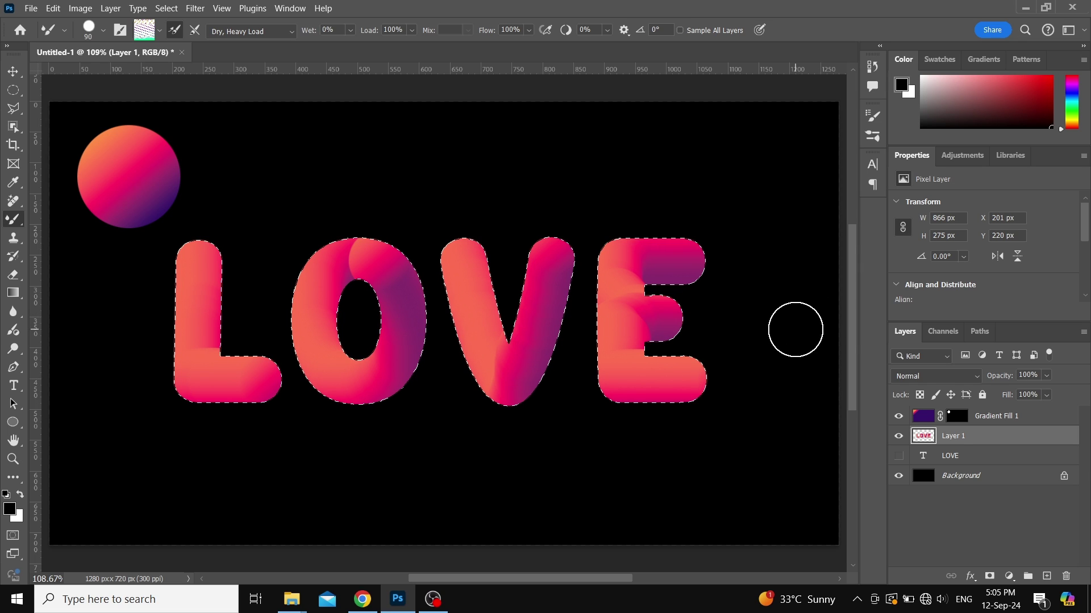
key(ctrl+d)
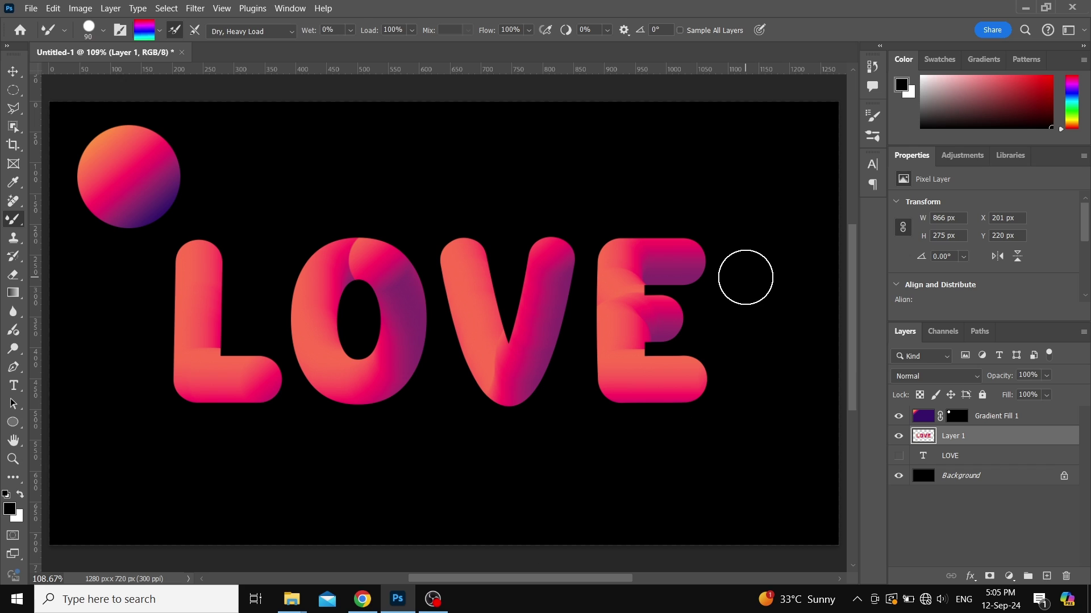
key(v)
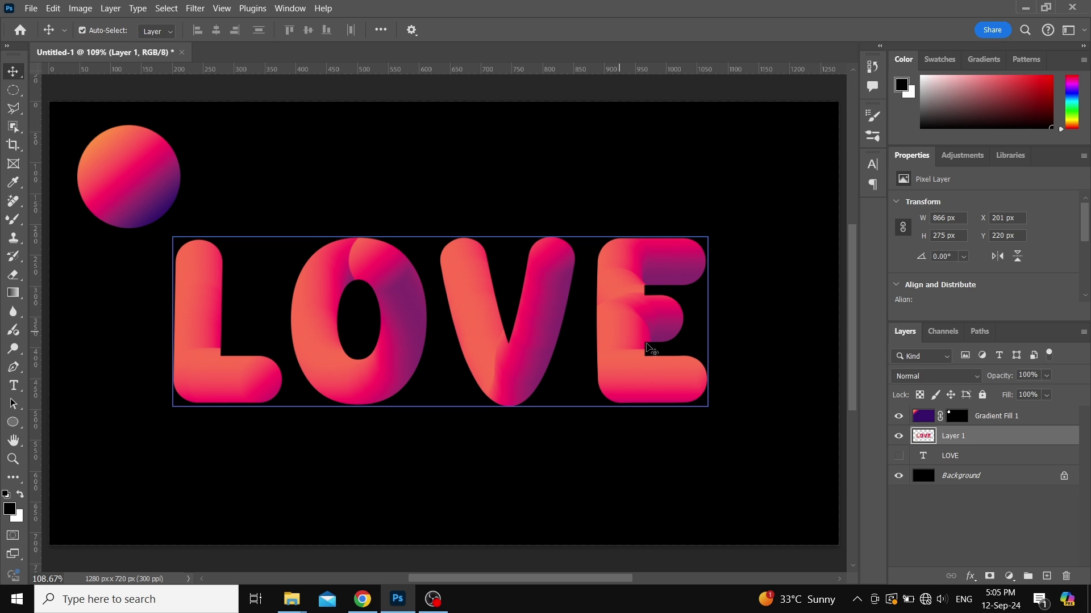
Cut the E onto its own layer using a rectangular selection
right_click(15, 89)
click(65, 92)
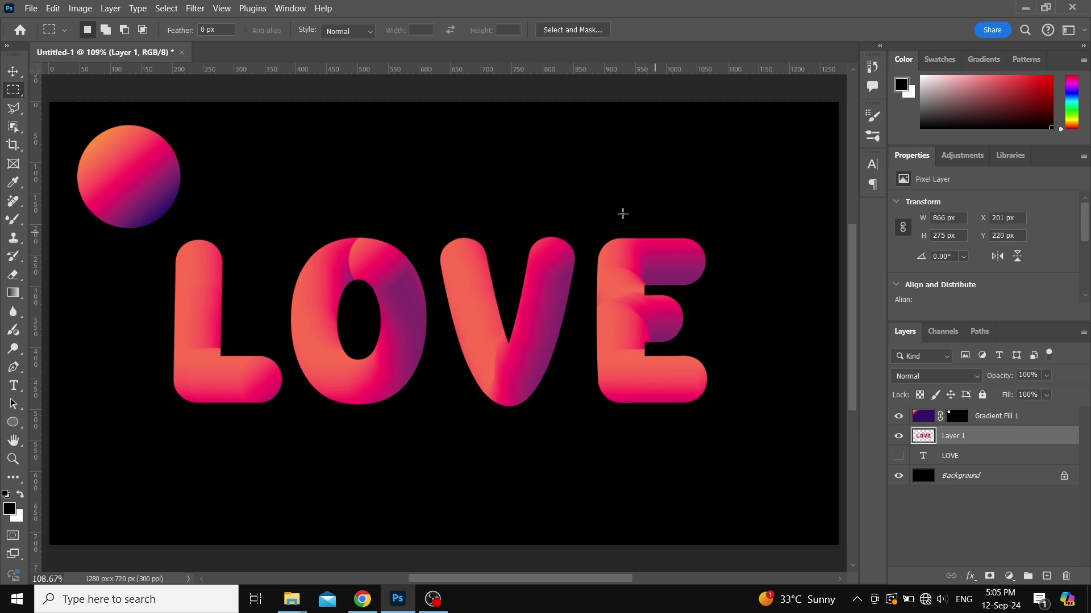
drag(589, 202, 742, 464)
key(ctrl+shift+j)
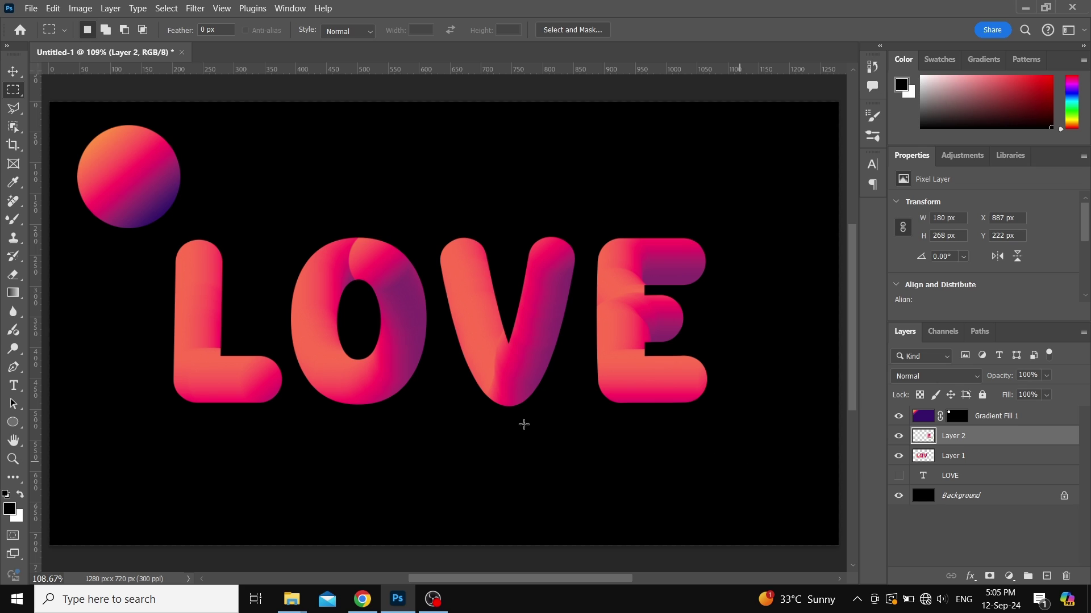
Cut the V onto its own layer and marquee around the L
ctrl+click(476, 367)
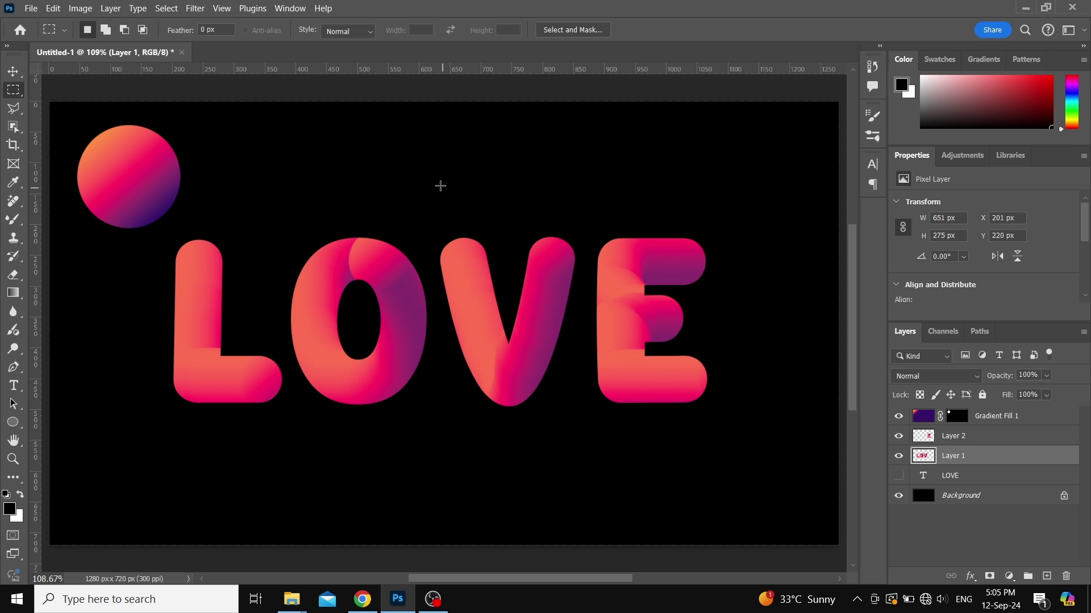
mouse_move(433, 189)
mouse_down()
mouse_move(499, 337)
mouse_move(581, 443)
mouse_up()
key(ctrl+shift+j)
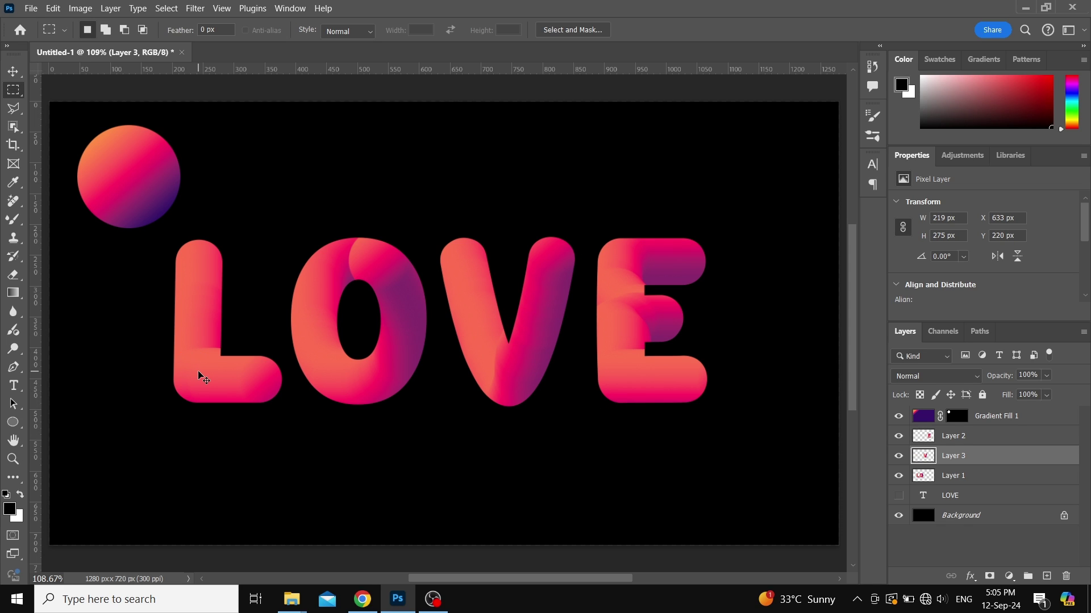
ctrl+click(200, 376)
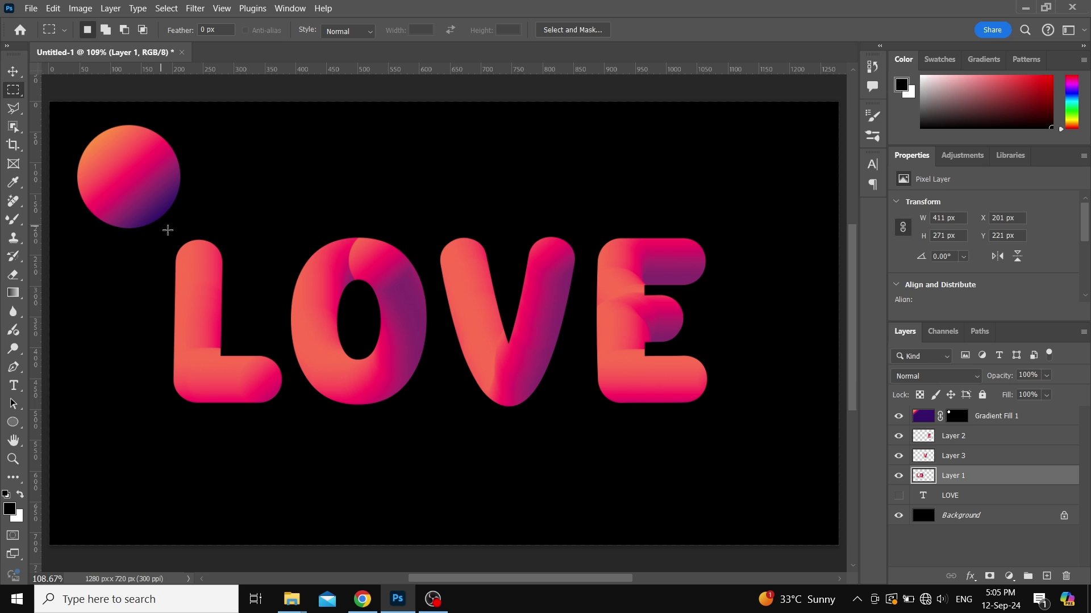
mouse_move(160, 224)
mouse_down()
mouse_move(256, 353)
mouse_move(286, 449)
mouse_up()
Cut the L onto its own layer and slide the O left to overlap it
key(ctrl+shift+j)
key(v)
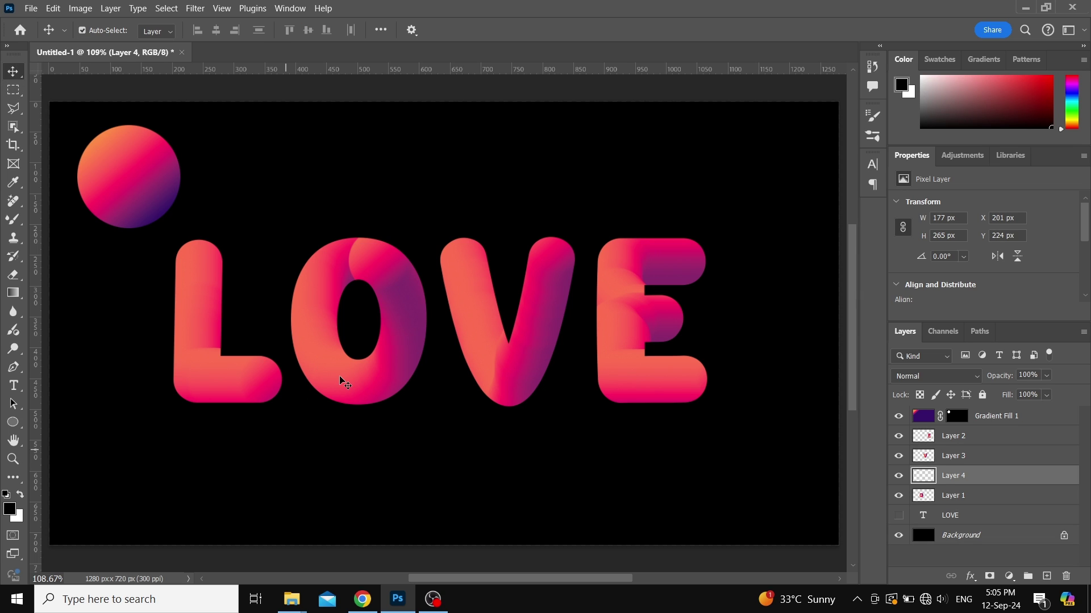
drag(338, 382, 303, 384)
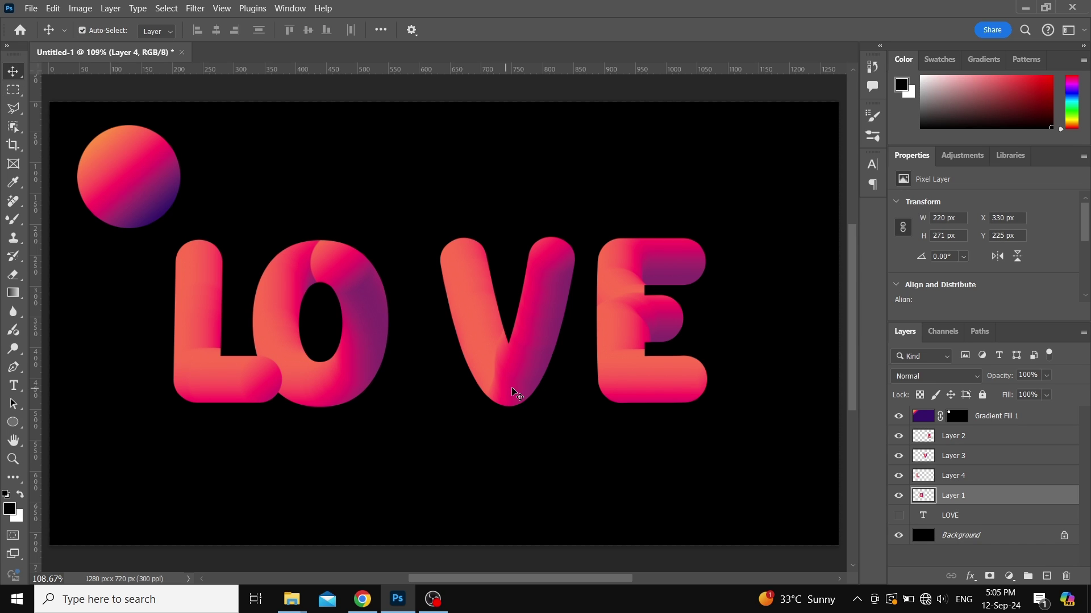
Slide the V left into the O and the E left toward the V
shift+click(487, 389)
drag(463, 383, 461, 388)
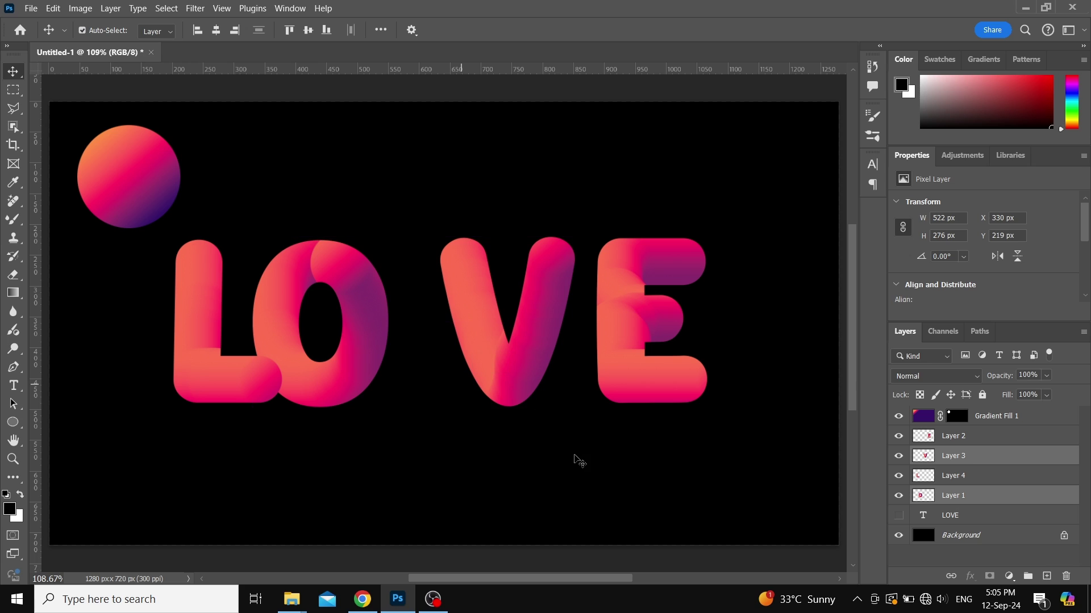
click(518, 381)
drag(518, 381, 426, 383)
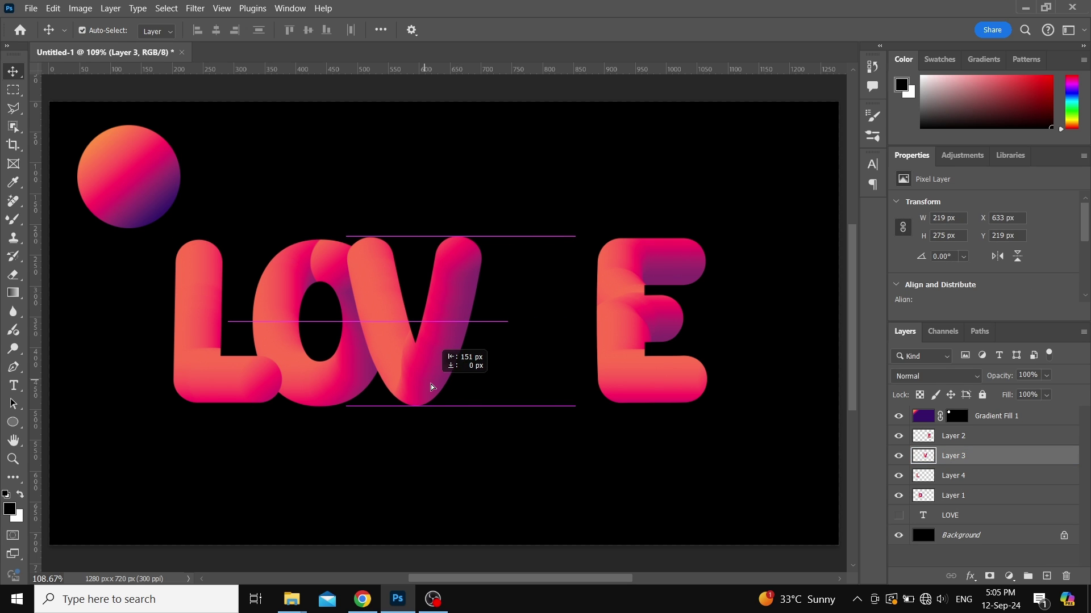
drag(424, 380, 430, 384)
click(661, 390)
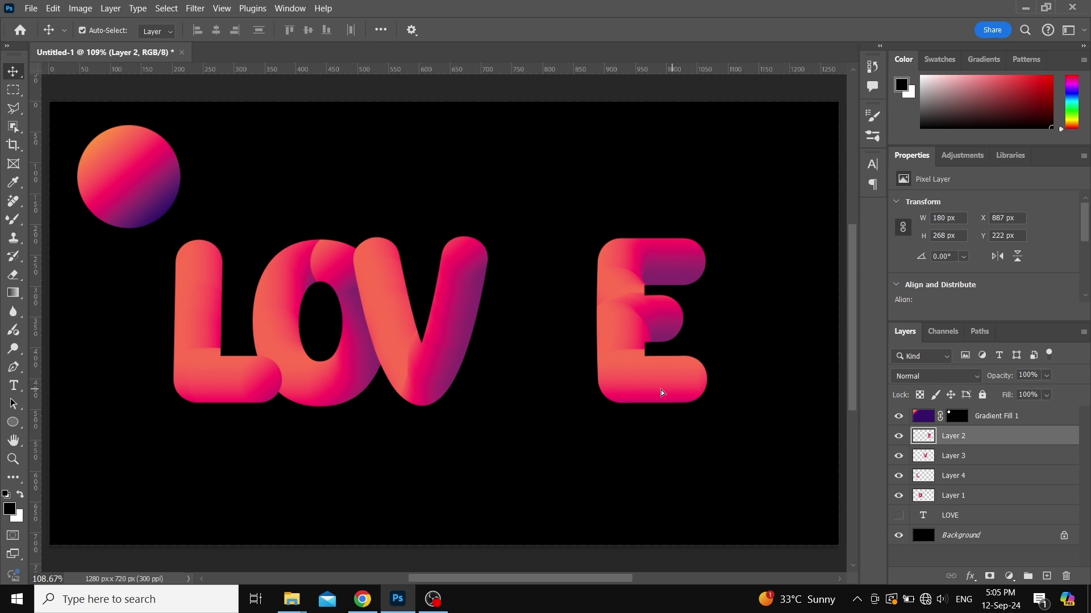
drag(652, 393, 544, 396)
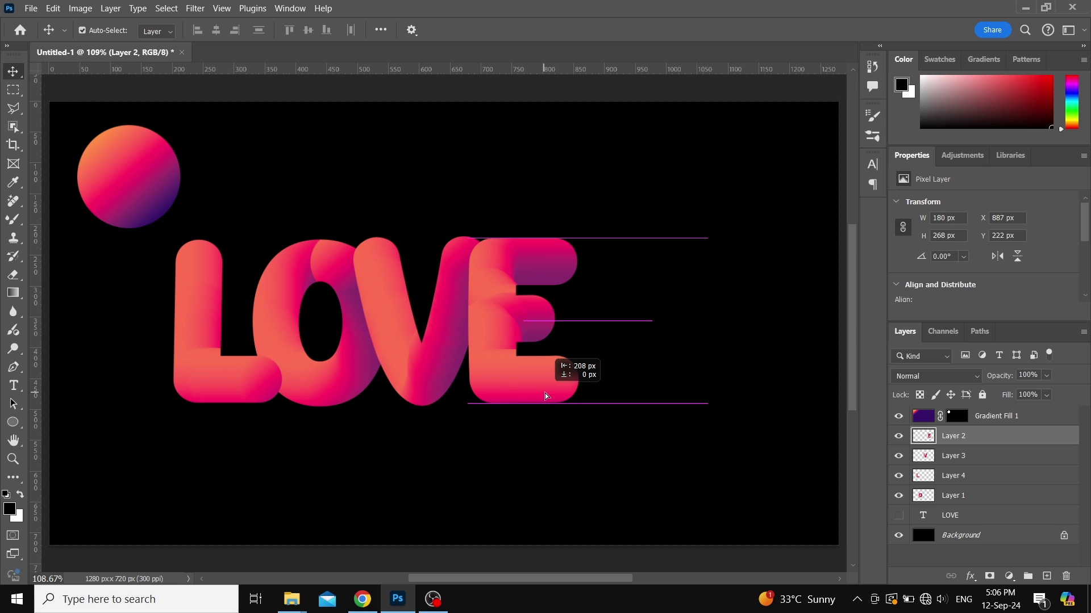
Enable a default Drop Shadow layer style on the L's layer (Layer 4)
drag(545, 395, 545, 397)
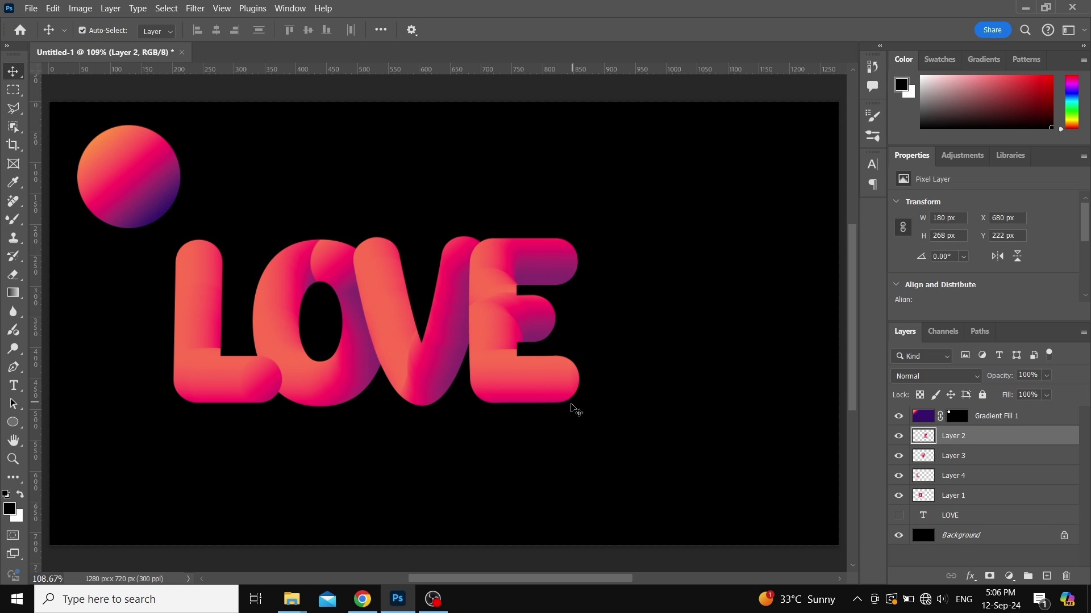
click(214, 378)
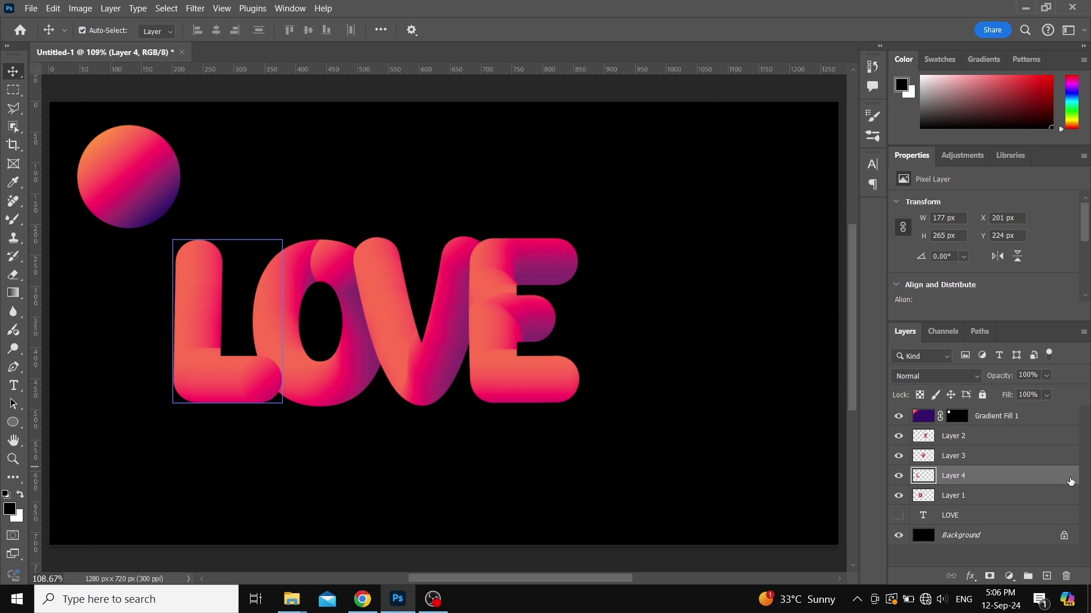
double_click(1047, 485)
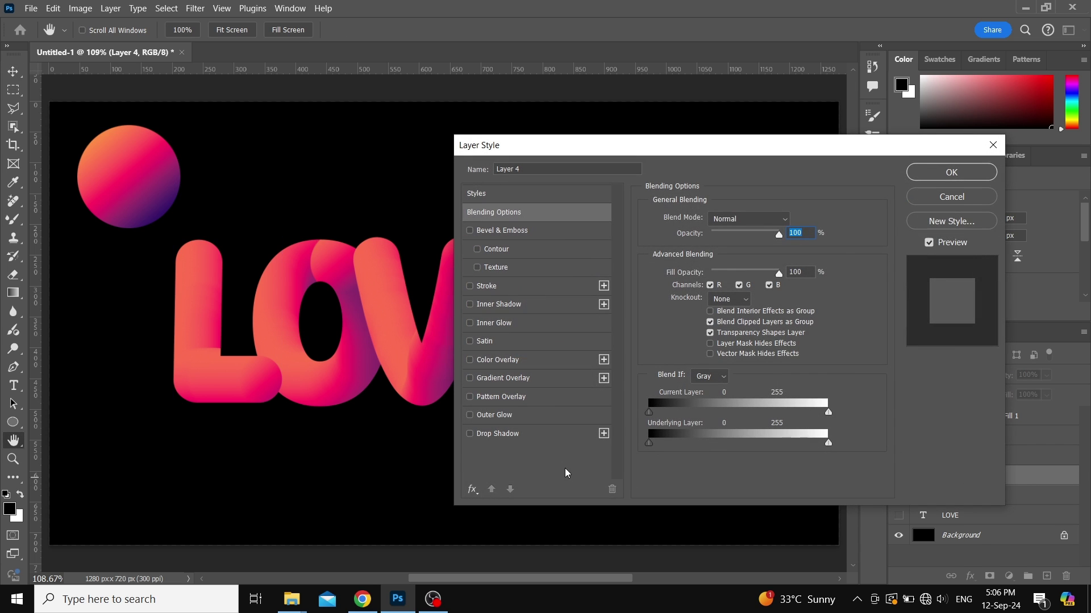
click(513, 438)
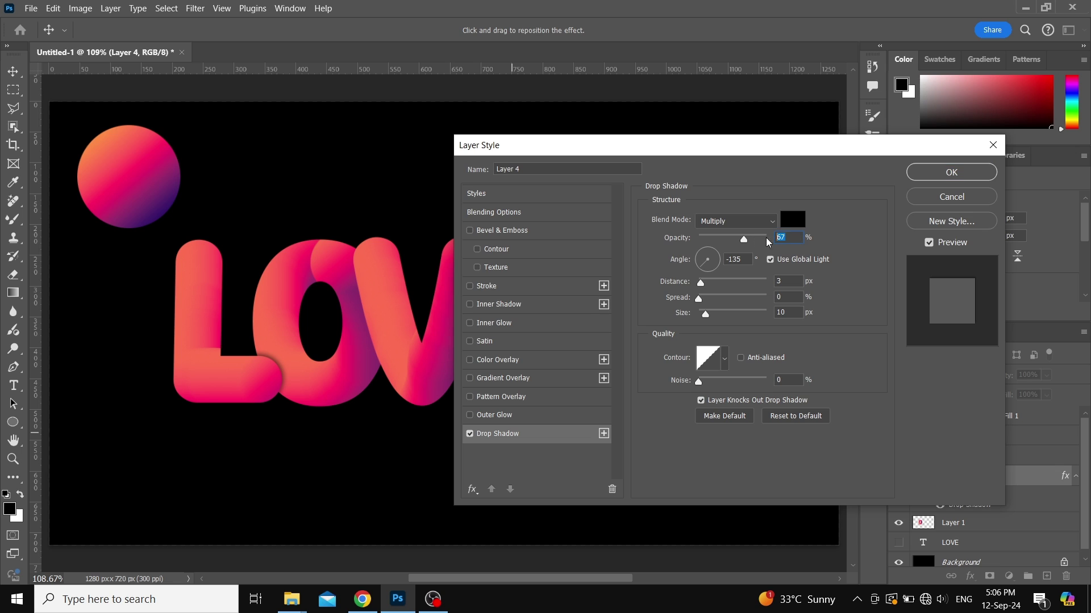
Confirm the L's drop shadow and copy its layer style
click(923, 173)
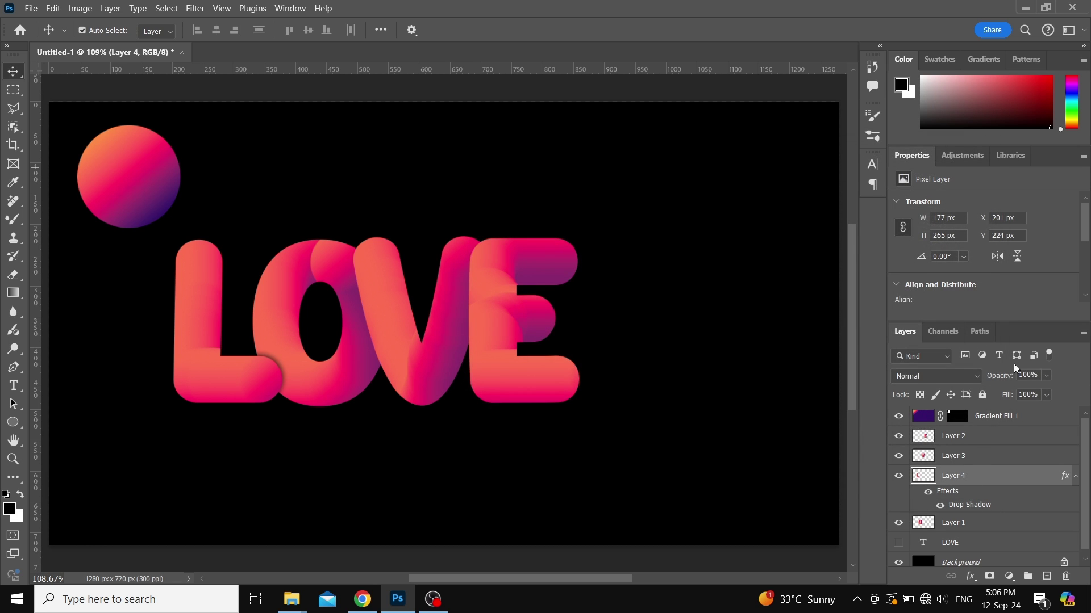
right_click(1011, 477)
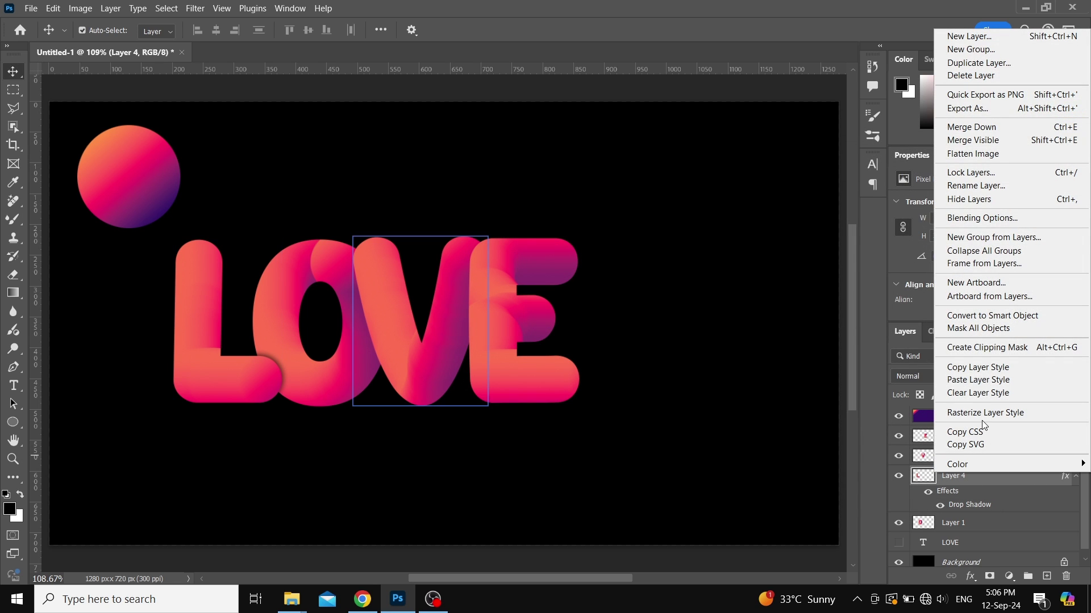
click(965, 367)
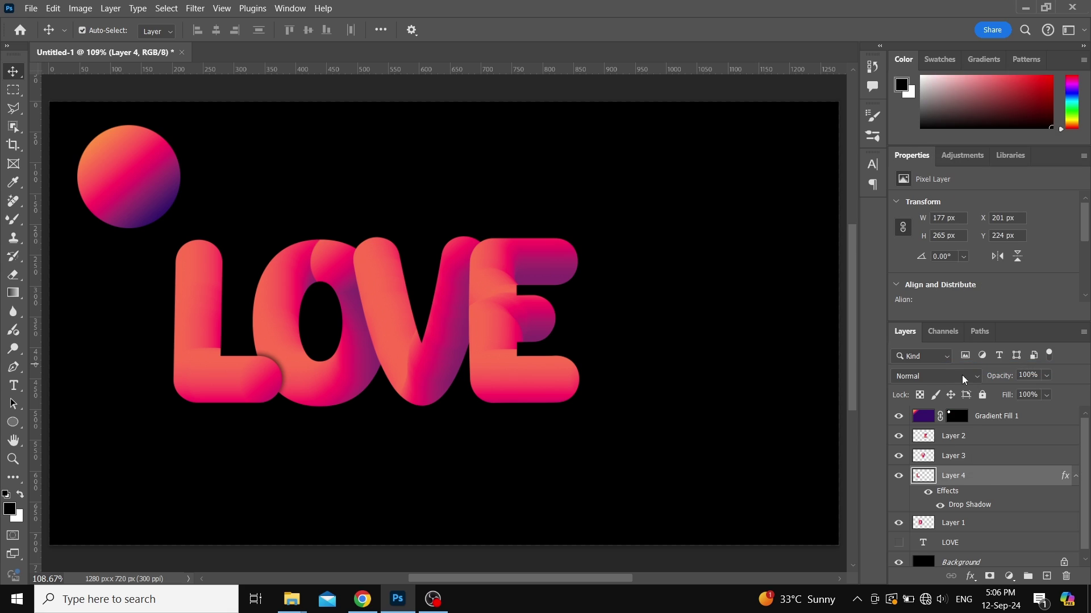
Paste the drop shadow style onto the O, V and E layers together
click(971, 523)
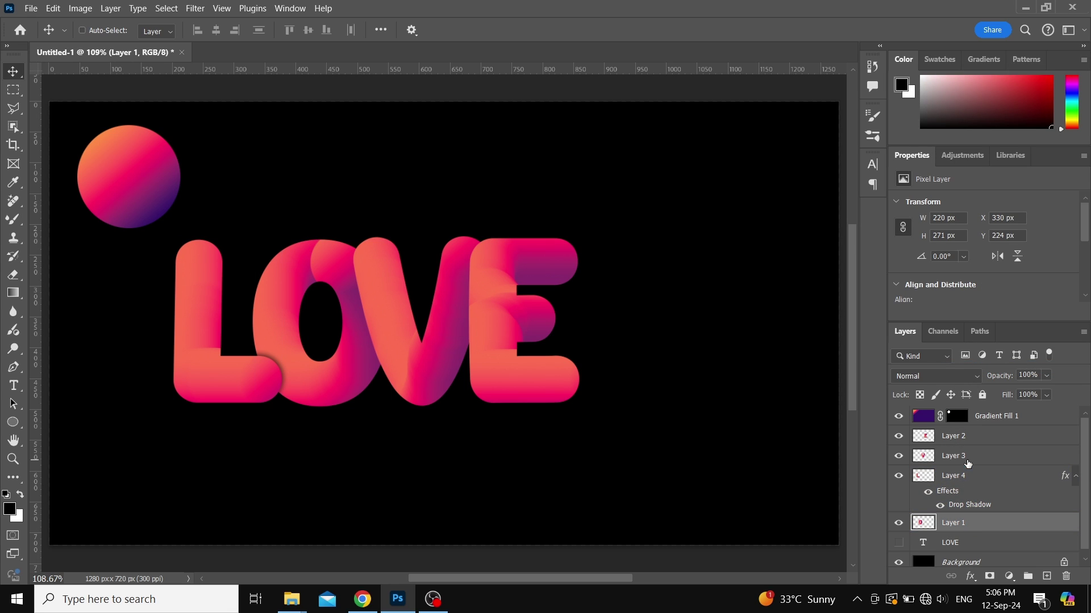
ctrl+click(972, 458)
ctrl+click(979, 437)
right_click(978, 438)
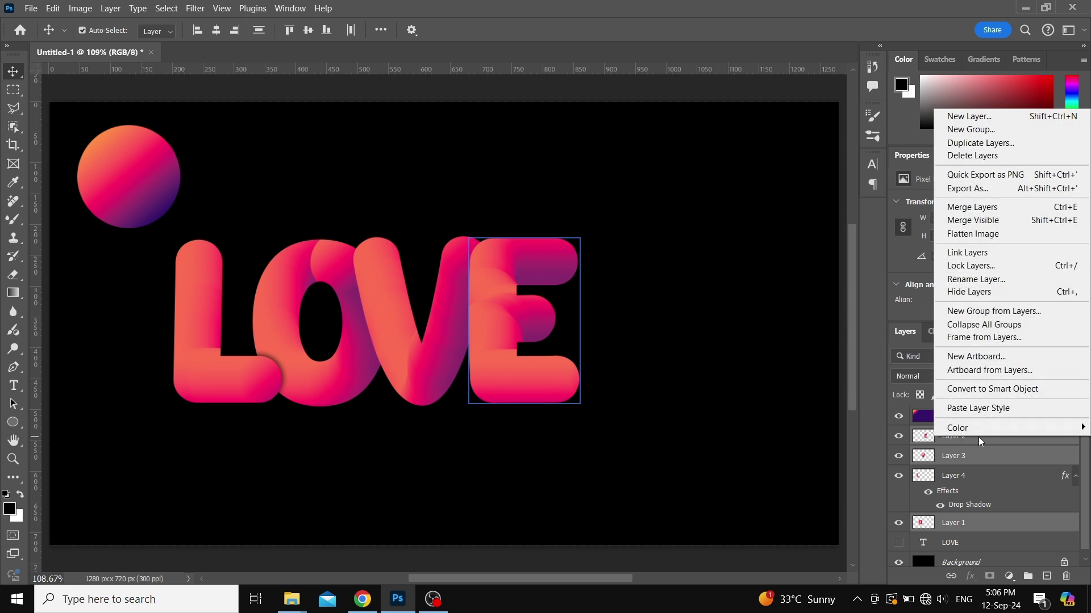
click(978, 409)
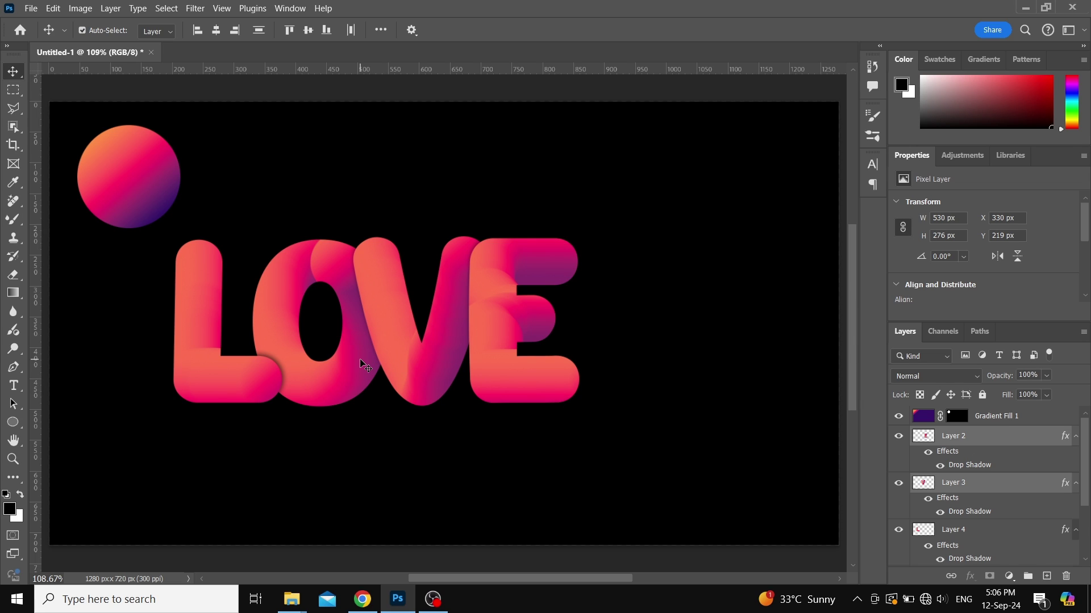
Move the gradient fill layer below the letters and back to the top
key(ctrl+bracketright)
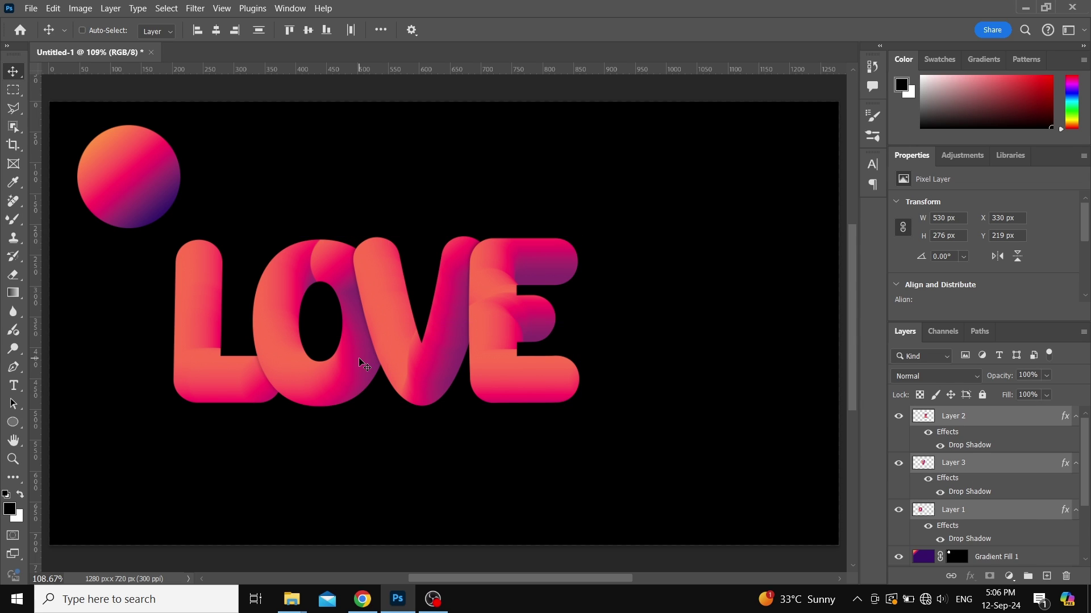
key(ctrl+shift+bracketright)
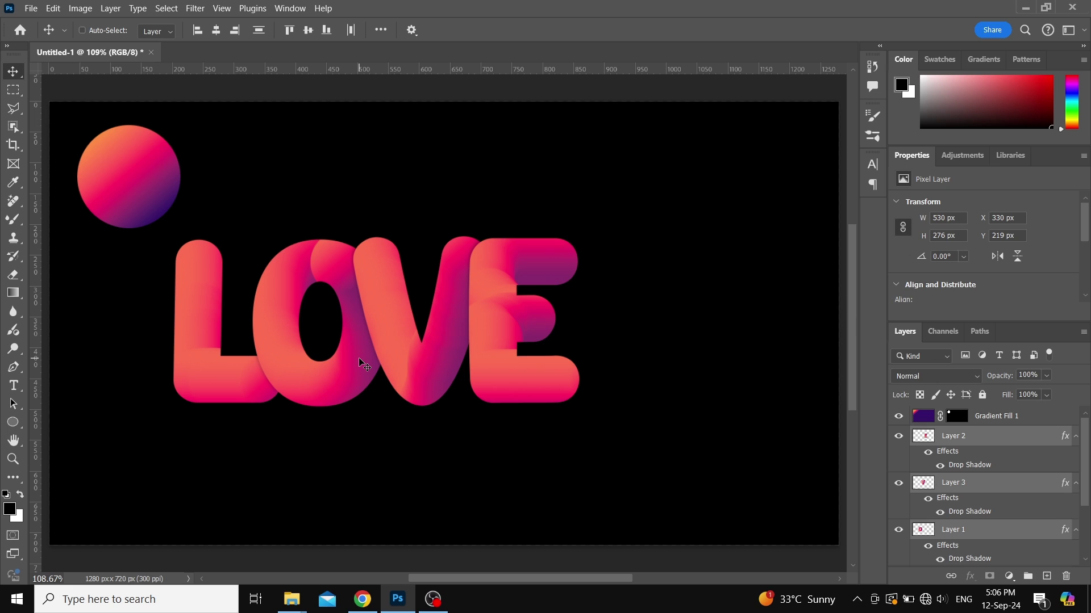
key(ctrl+shift+bracketleft)
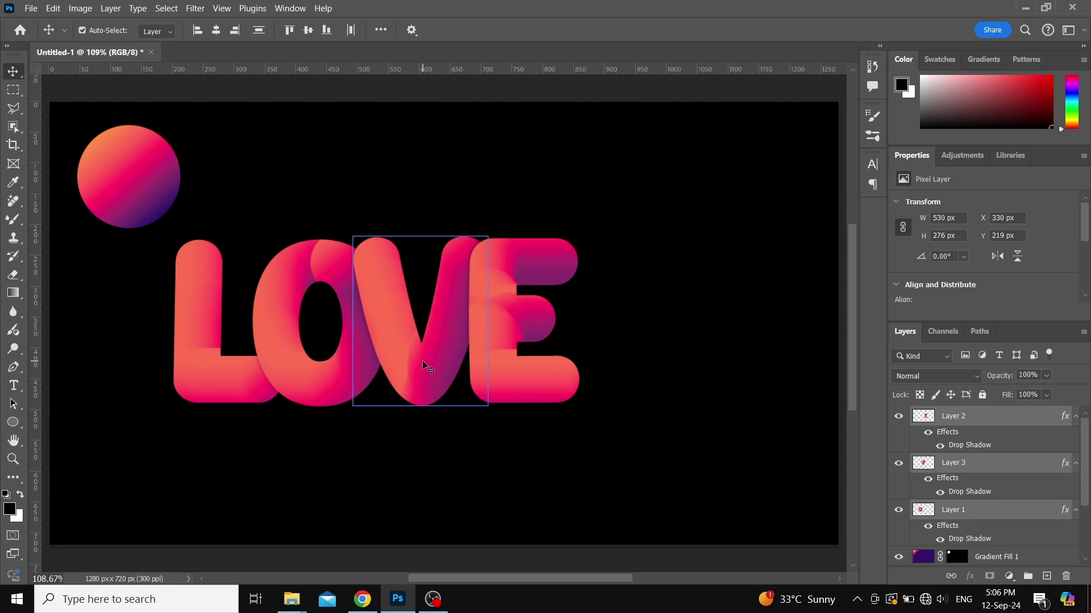
key(ctrl+shift+bracketright)
Send the V behind the O and the E behind the V in stacking order
click(654, 350)
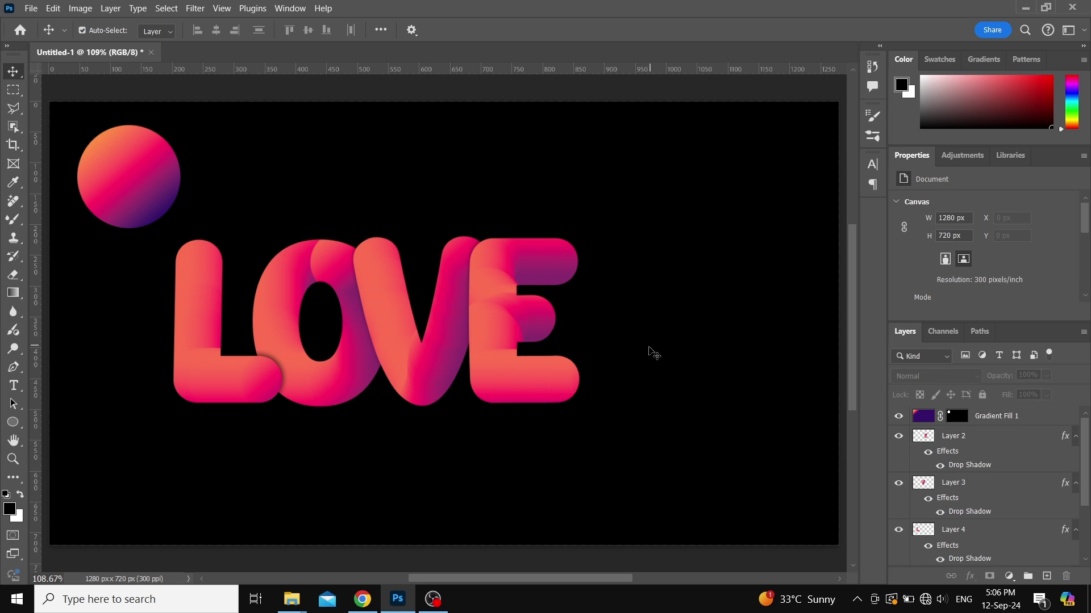
click(418, 369)
key(ctrl+bracketleft)
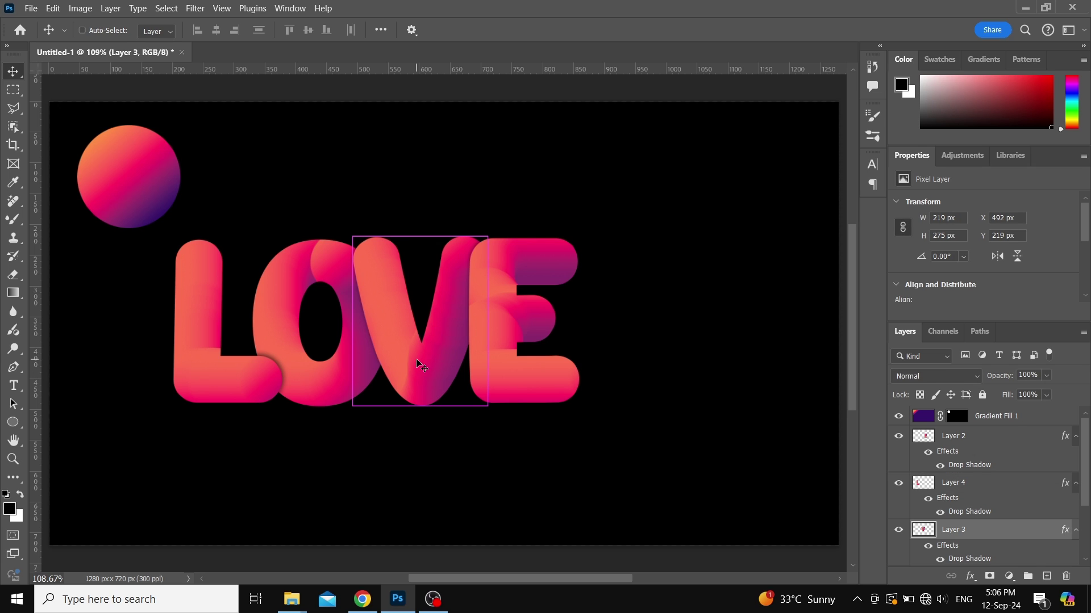
key(ctrl+bracketleft)
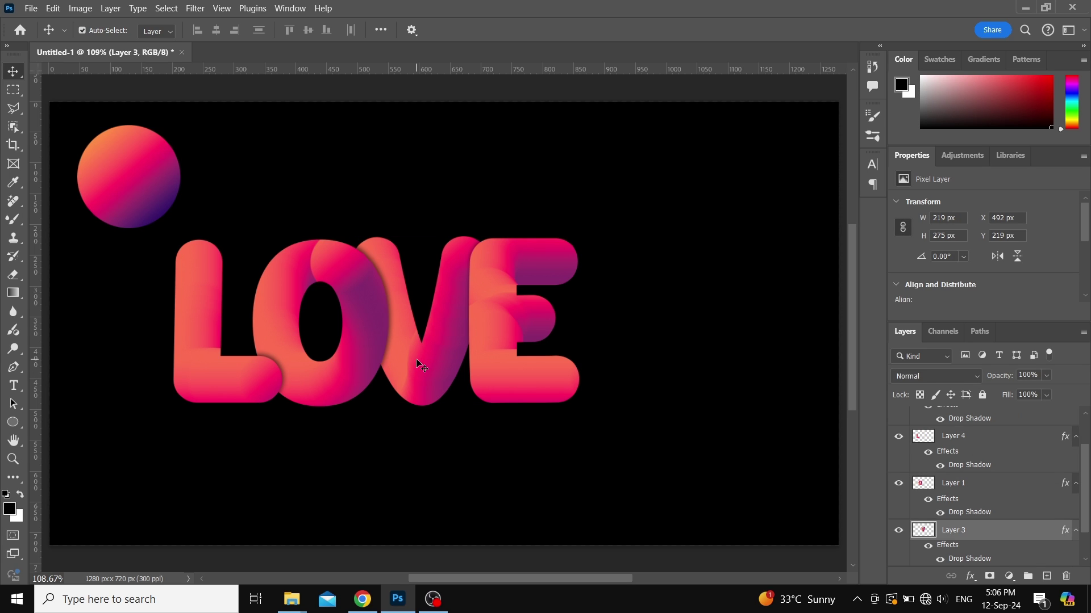
click(505, 361)
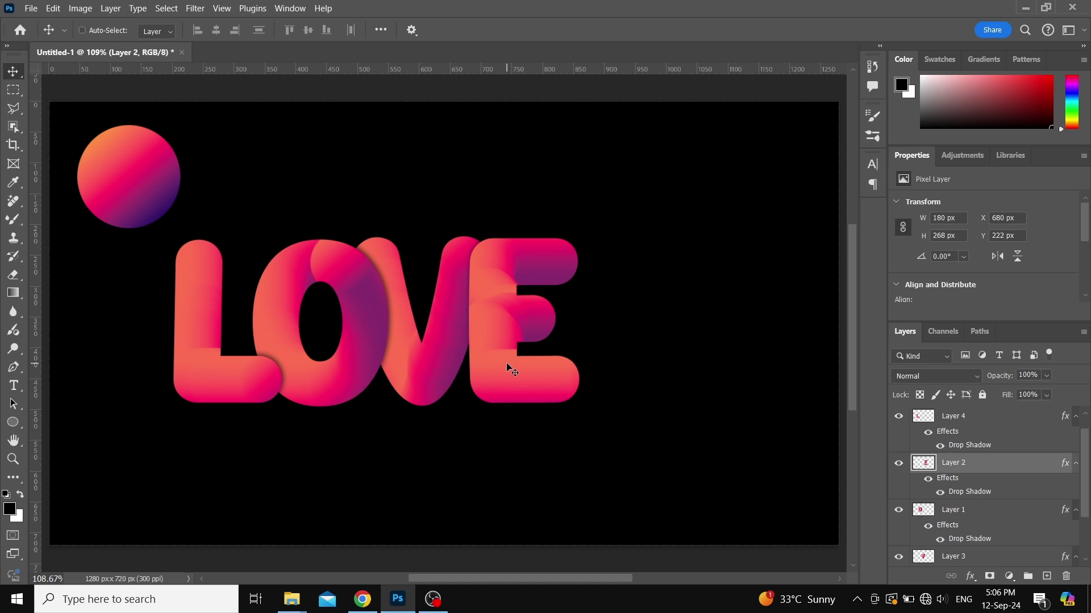
key(ctrl+bracketleft)
key(ctrl+bracketleft)
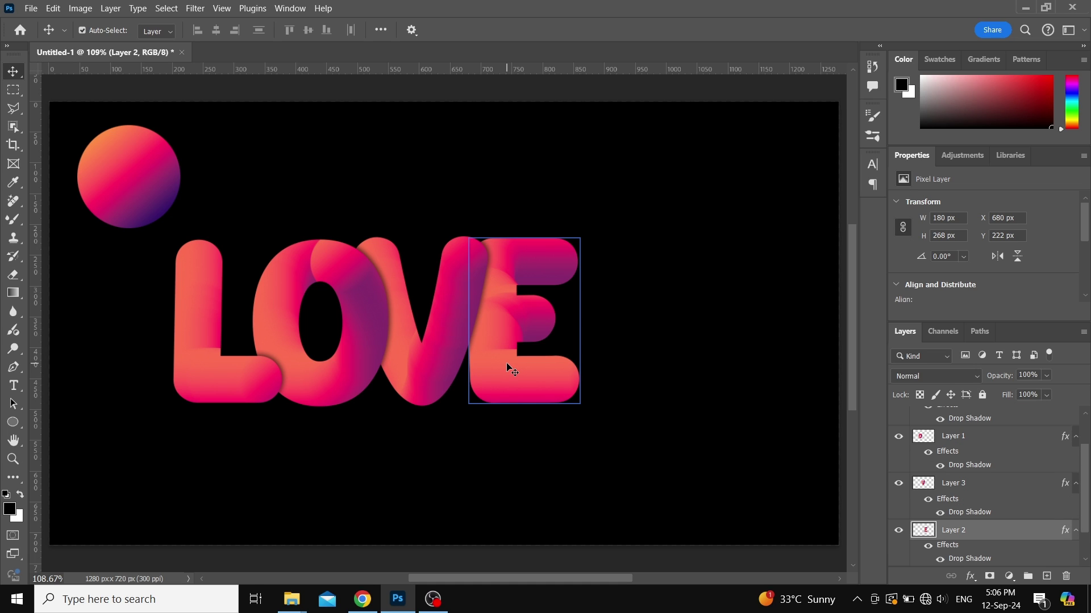
Hide the gradient circle layer, leaving only the shadowed LOVE letters
click(689, 341)
scroll(977, 500, up, 1)
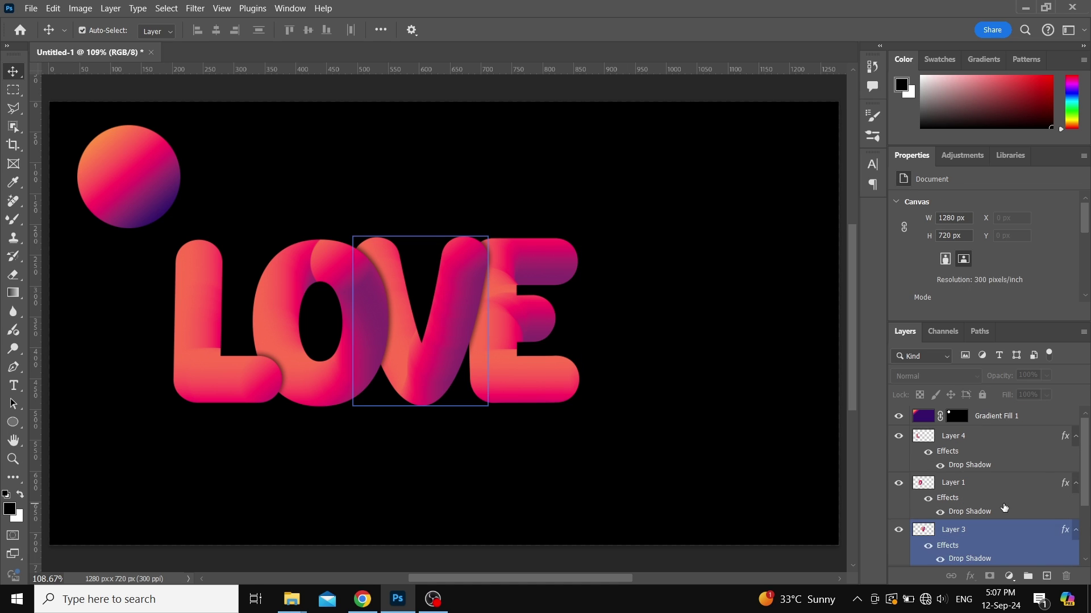
click(898, 418)
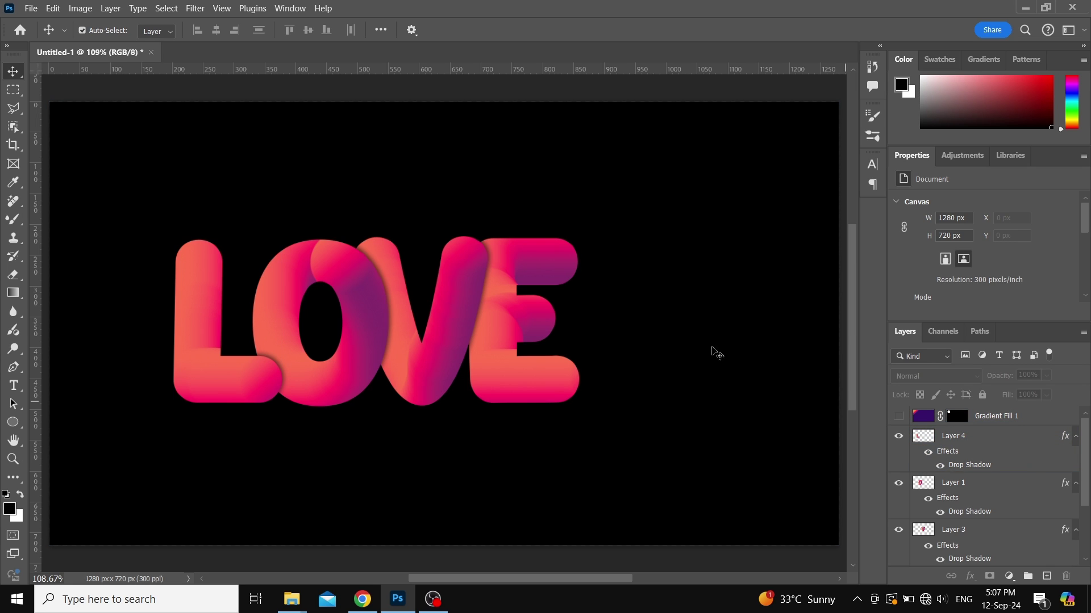
Scale all the LOVE letter layers together to about 150% and centre the word on the canvas
drag(130, 213, 619, 449)
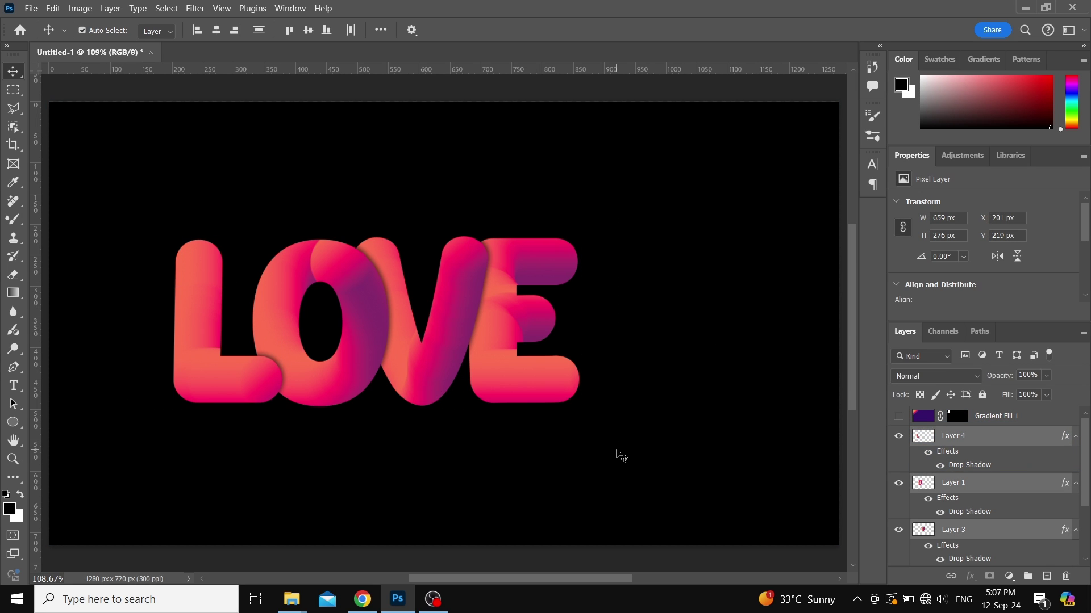
key(ctrl+t)
drag(579, 408, 671, 476)
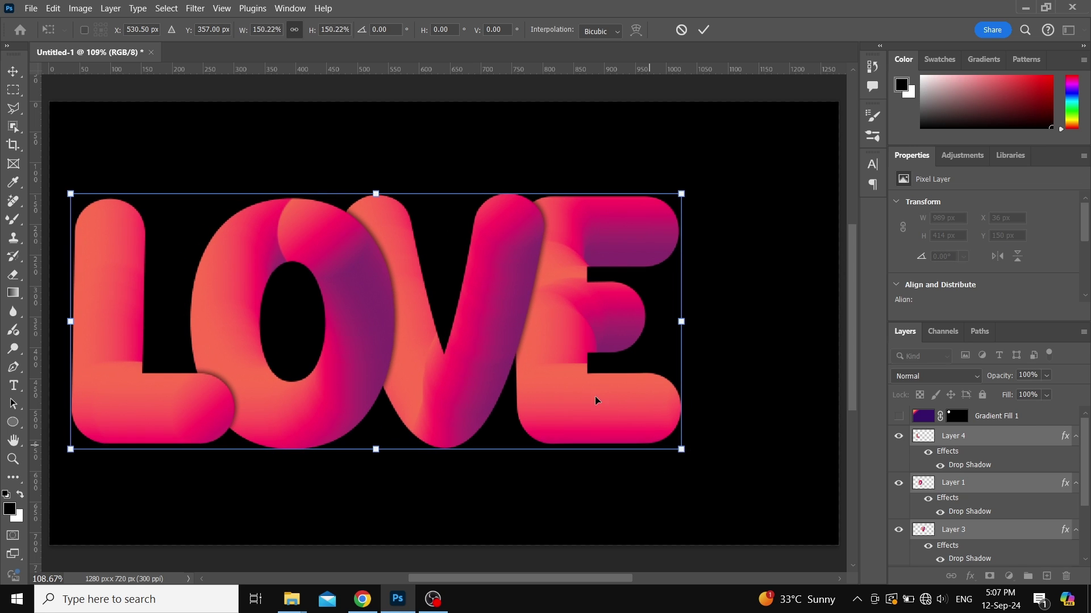
drag(605, 390, 642, 394)
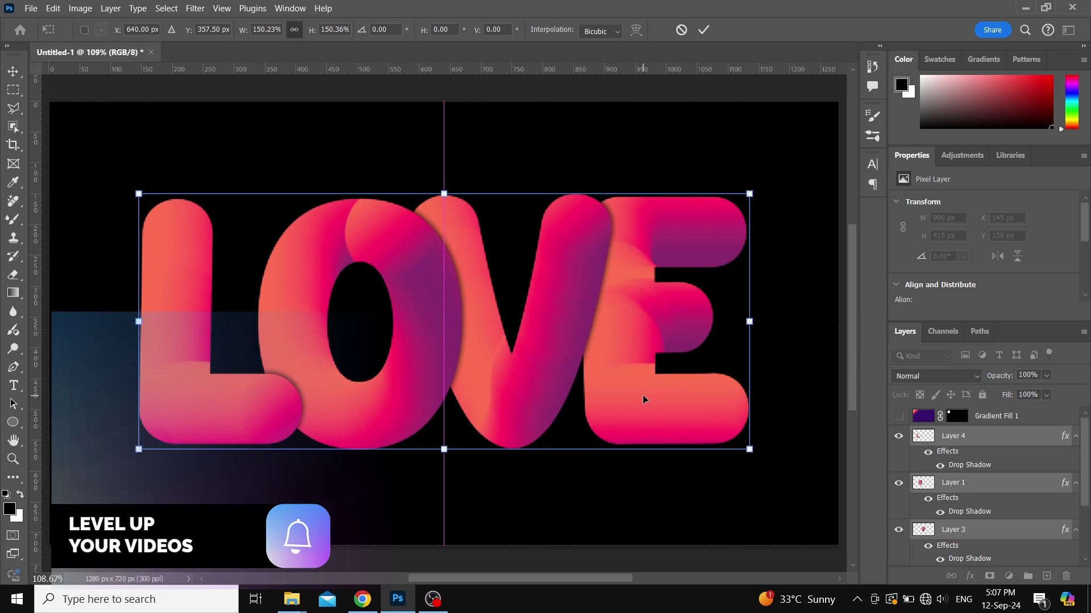
key(Return)
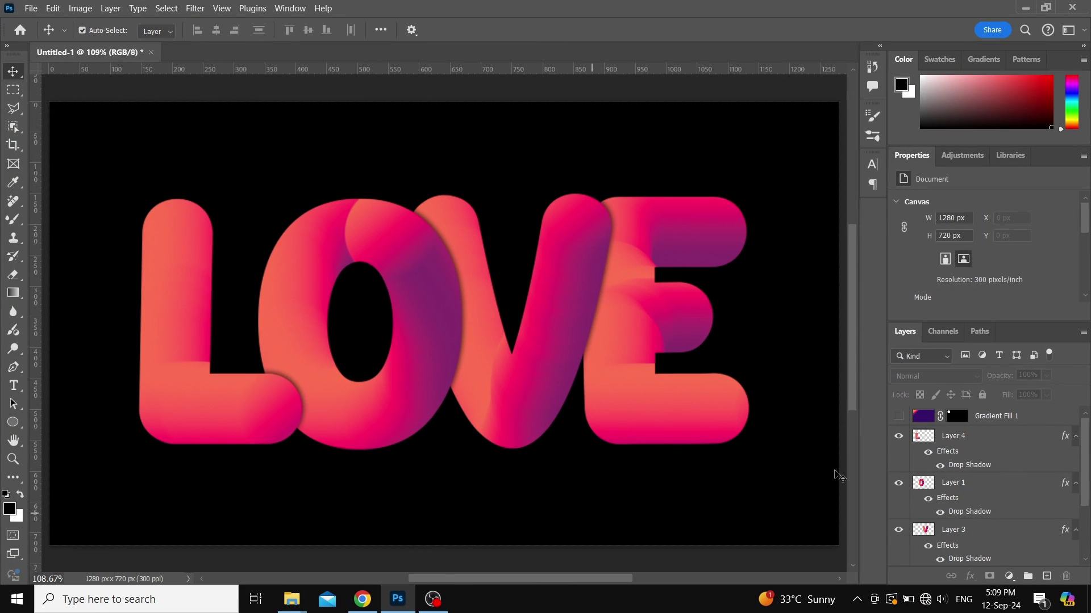
Enable Bevel & Emboss in the layer style of the L's layer (Layer 4)
click(983, 451)
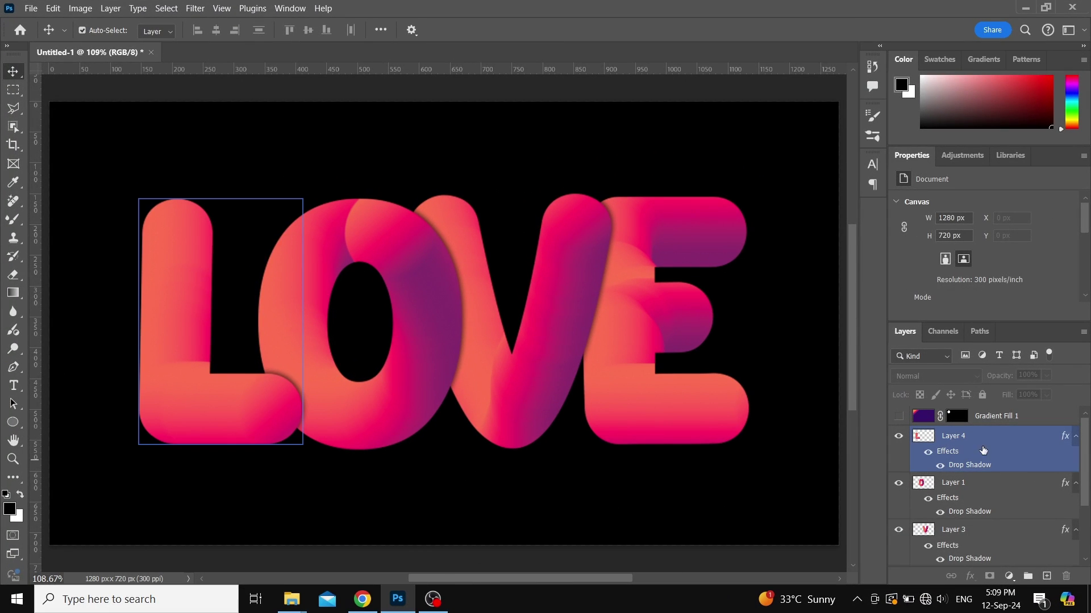
click(1004, 438)
key(h)
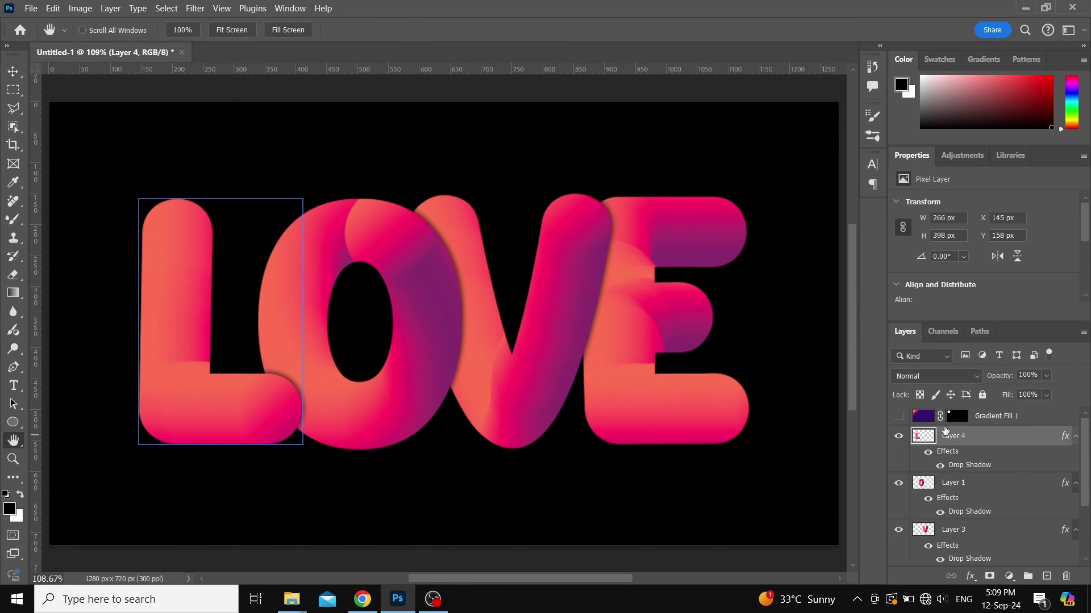
double_click(991, 441)
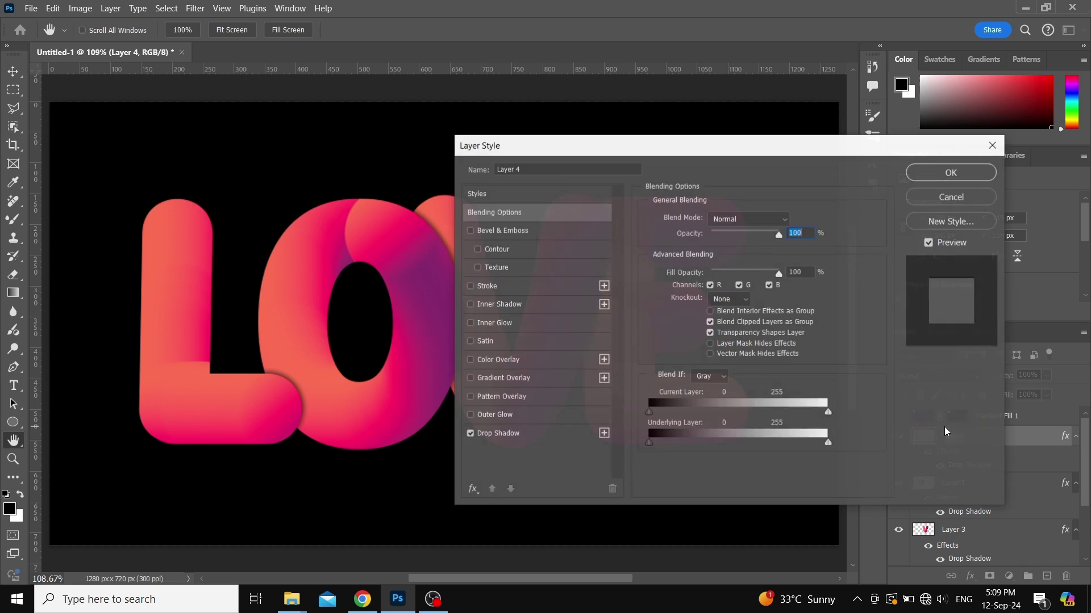
click(521, 231)
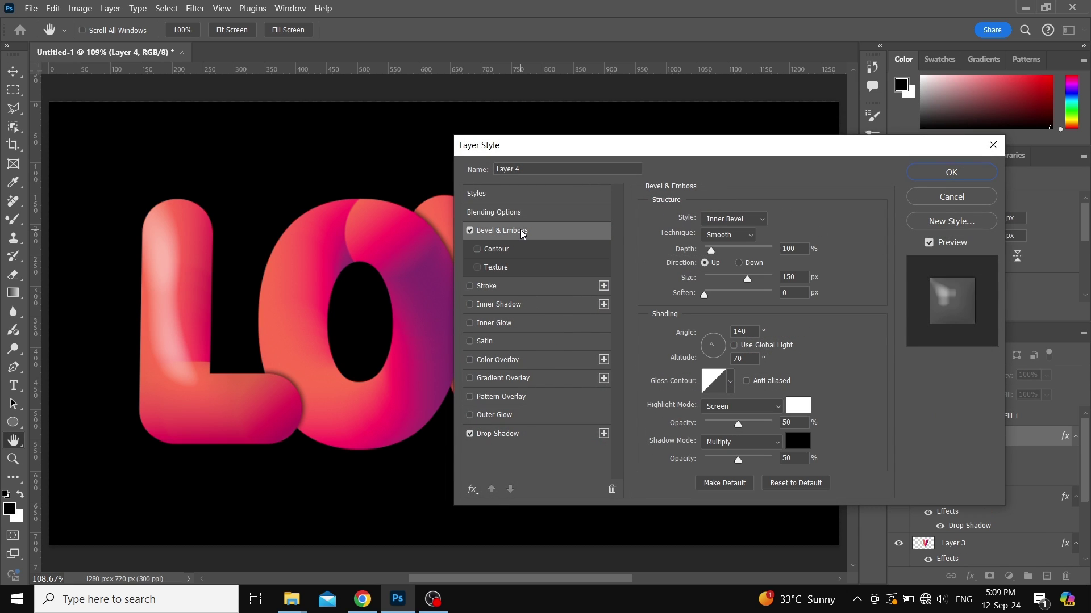
Set the L's bevel size to 50 px and apply the layer style
double_click(787, 277)
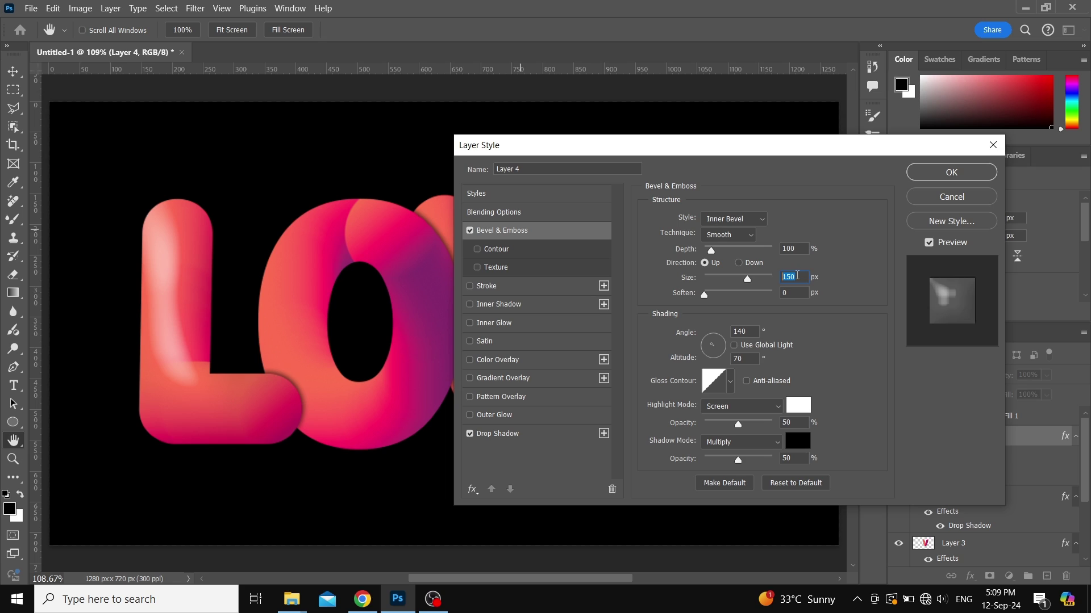
scroll(797, 275, down, 6)
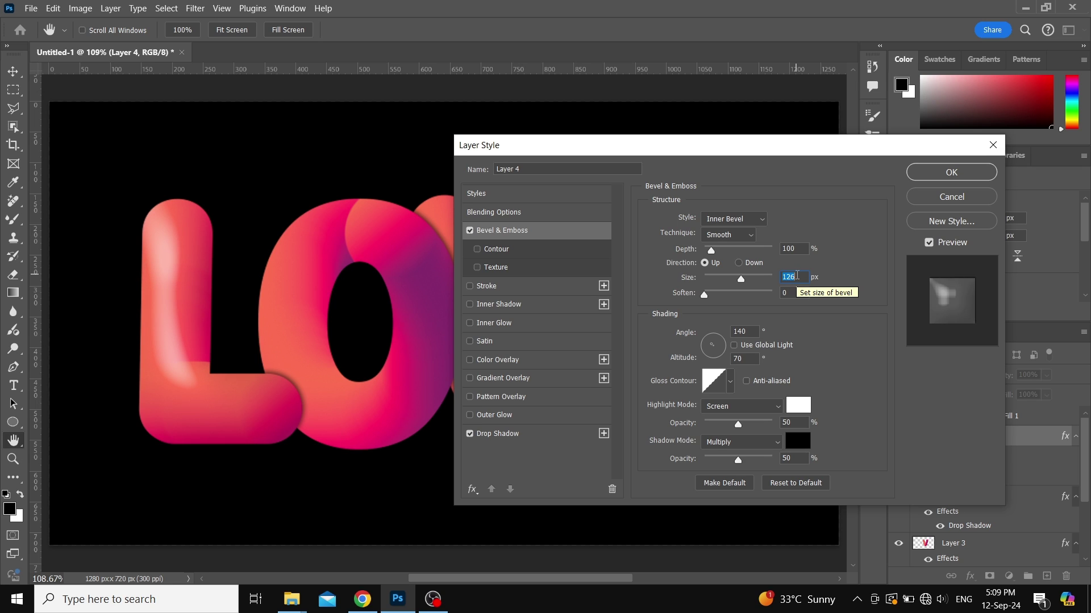
scroll(797, 275, down, 10)
scroll(797, 275, down, 10)
scroll(797, 275, down, 10)
scroll(796, 275, down, 9)
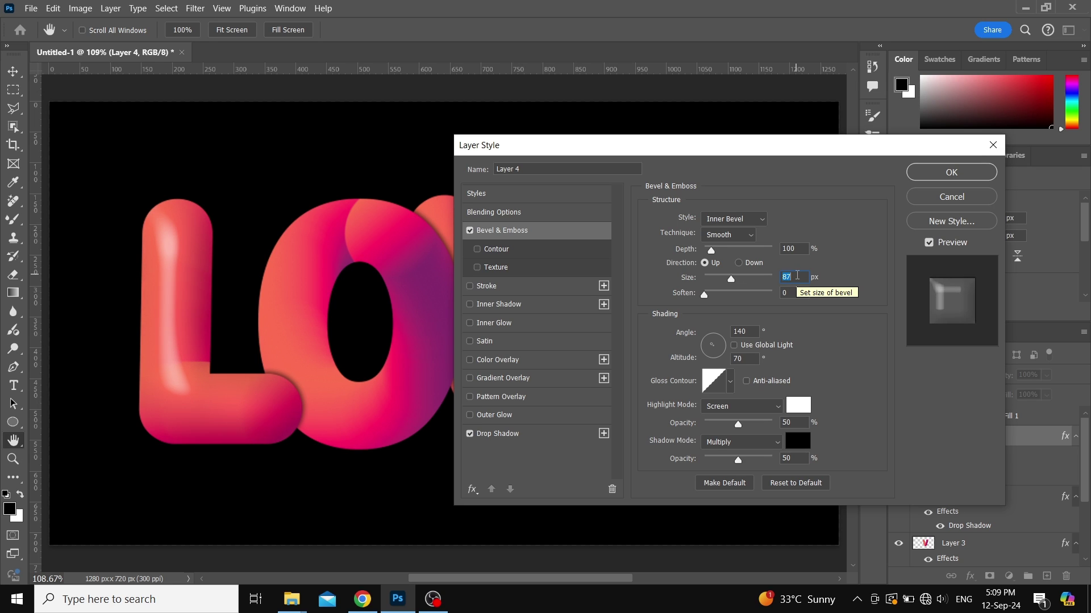
scroll(797, 275, down, 10)
scroll(797, 275, down, 9)
scroll(796, 276, down, 9)
scroll(796, 275, down, 7)
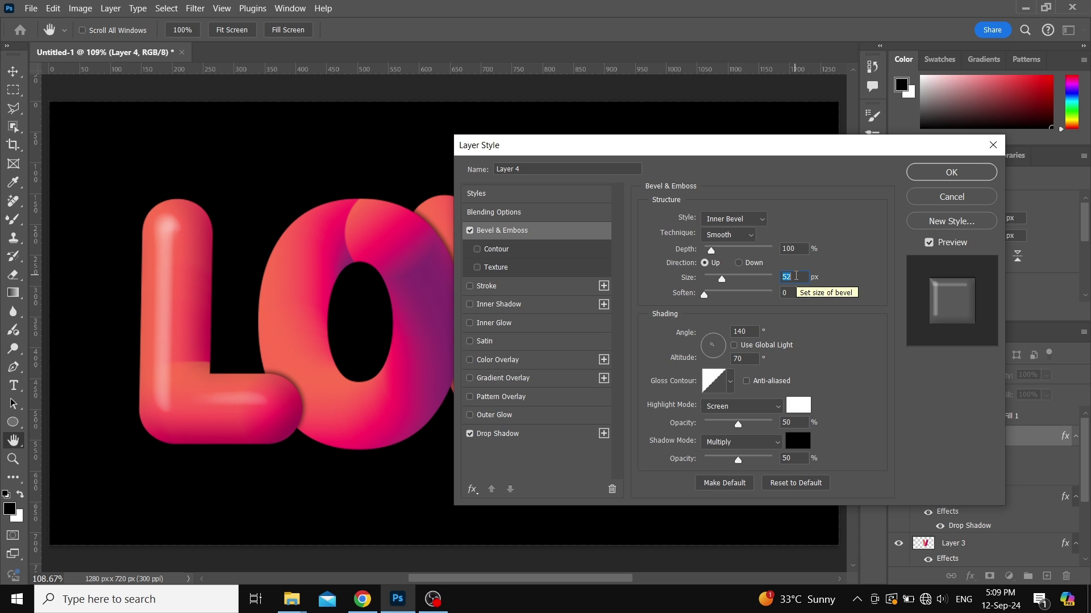
scroll(795, 275, down, 5)
scroll(796, 276, down, 5)
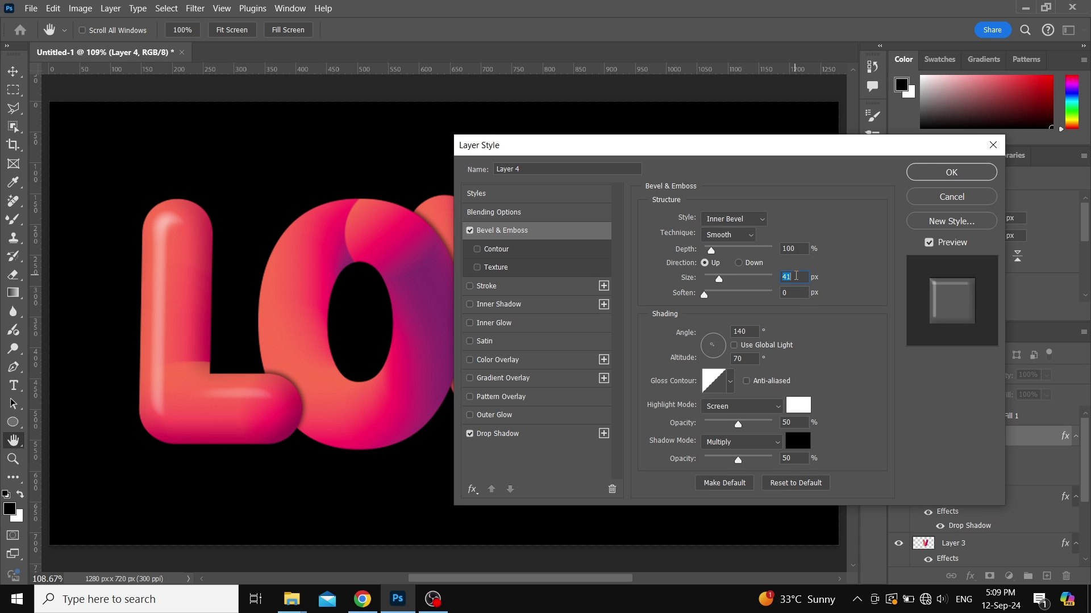
scroll(795, 276, down, 1)
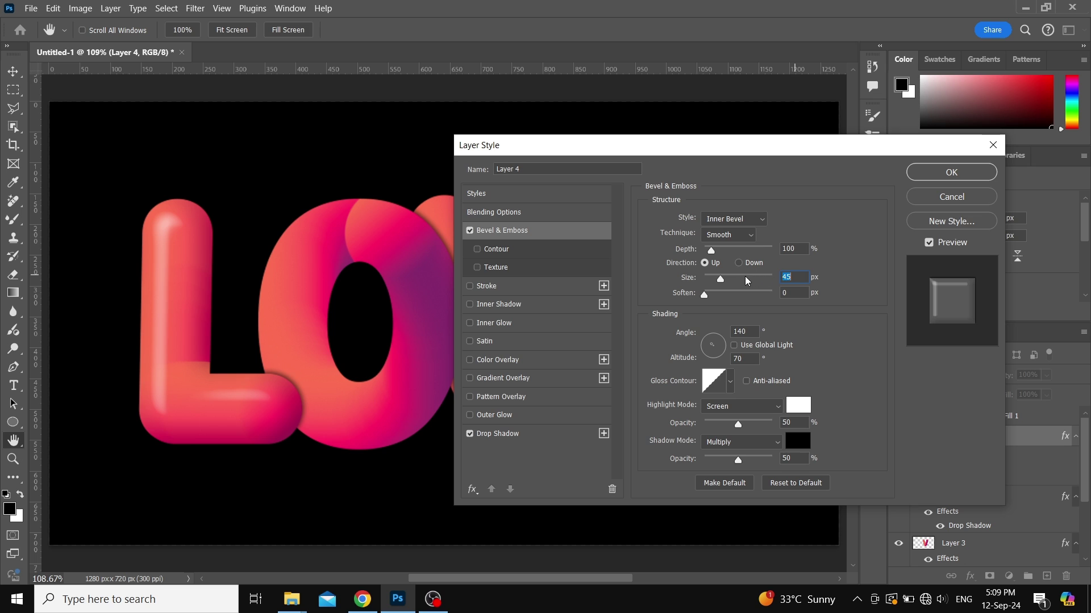
text(50)
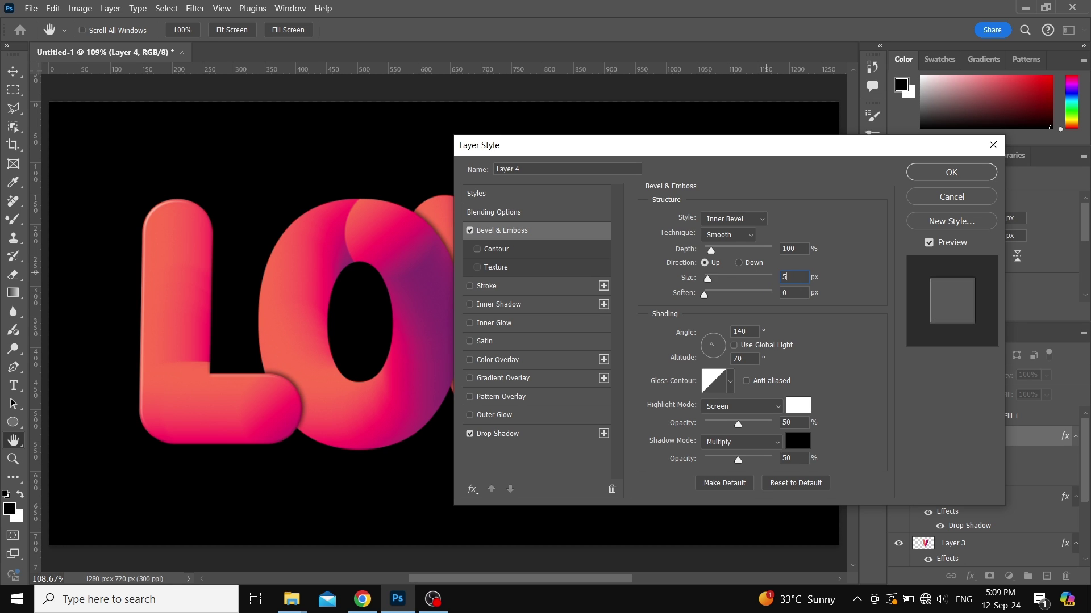
key(Return)
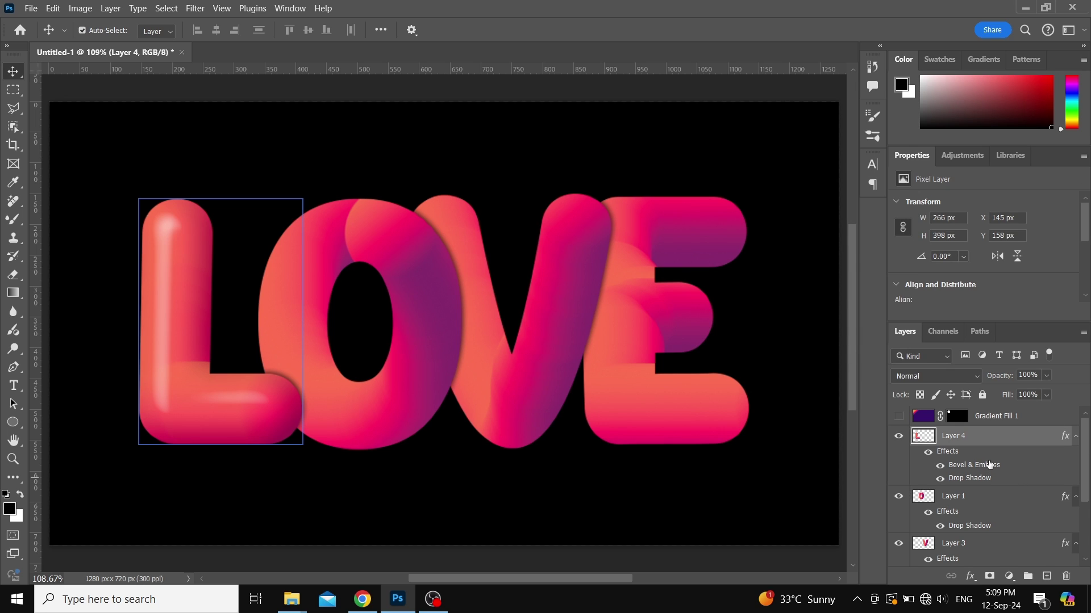
Copy the L's Bevel & Emboss onto the other letter layers, including the O and V, then deselect all layers
drag(993, 465, 1003, 498)
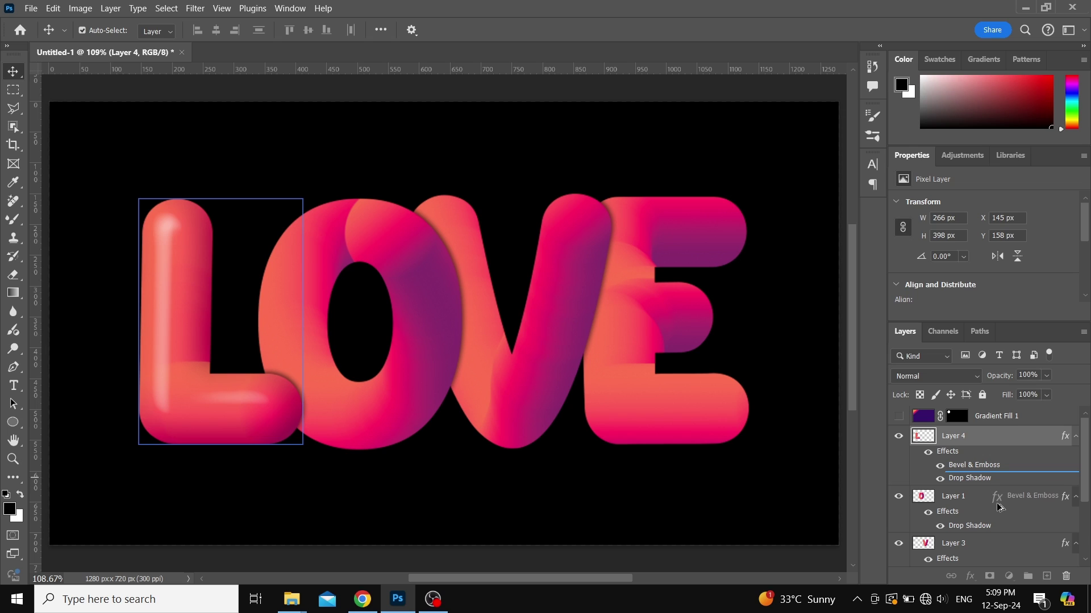
scroll(1003, 498, down, 2)
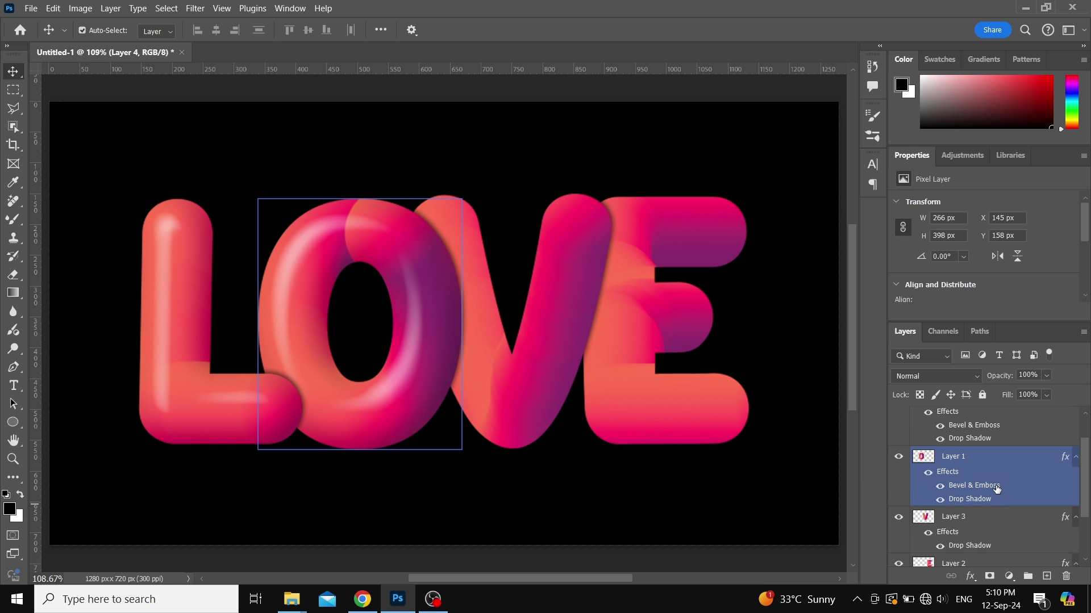
drag(997, 489, 1015, 504)
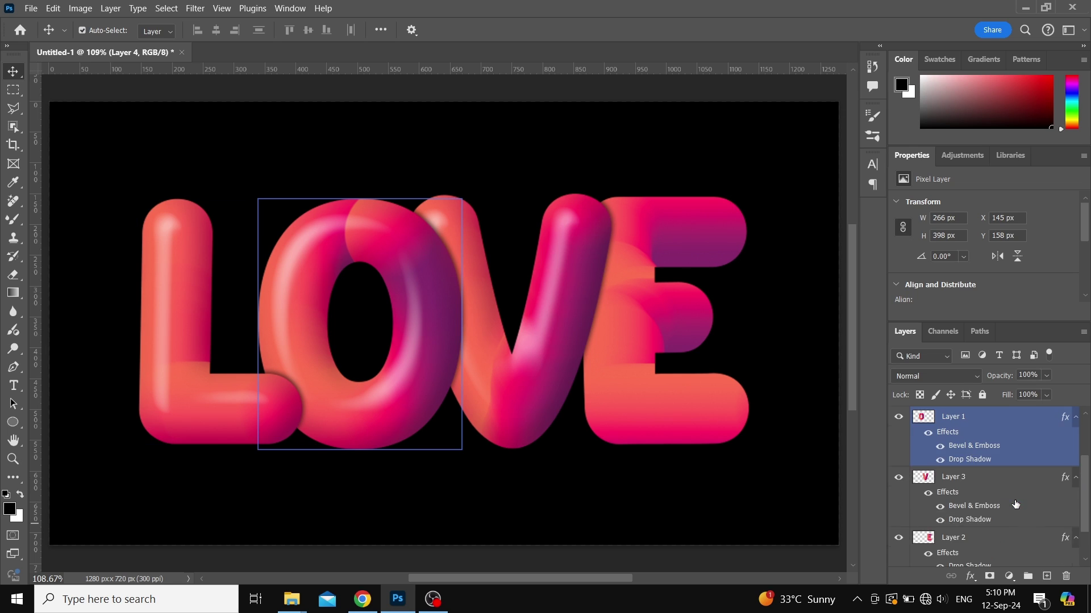
click(1013, 500)
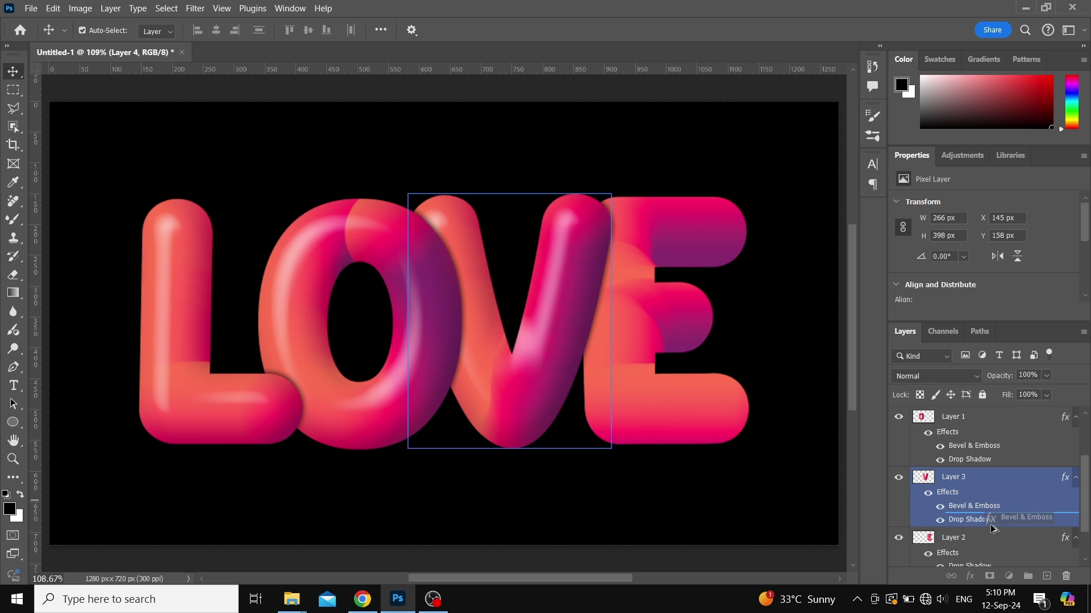
scroll(990, 539, up, 2)
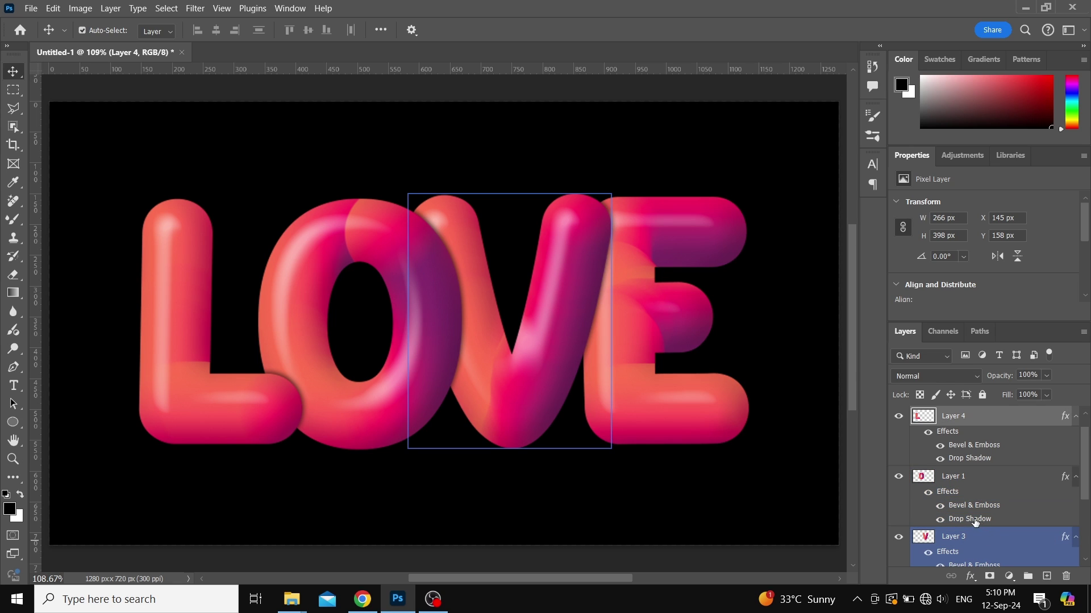
click(795, 438)
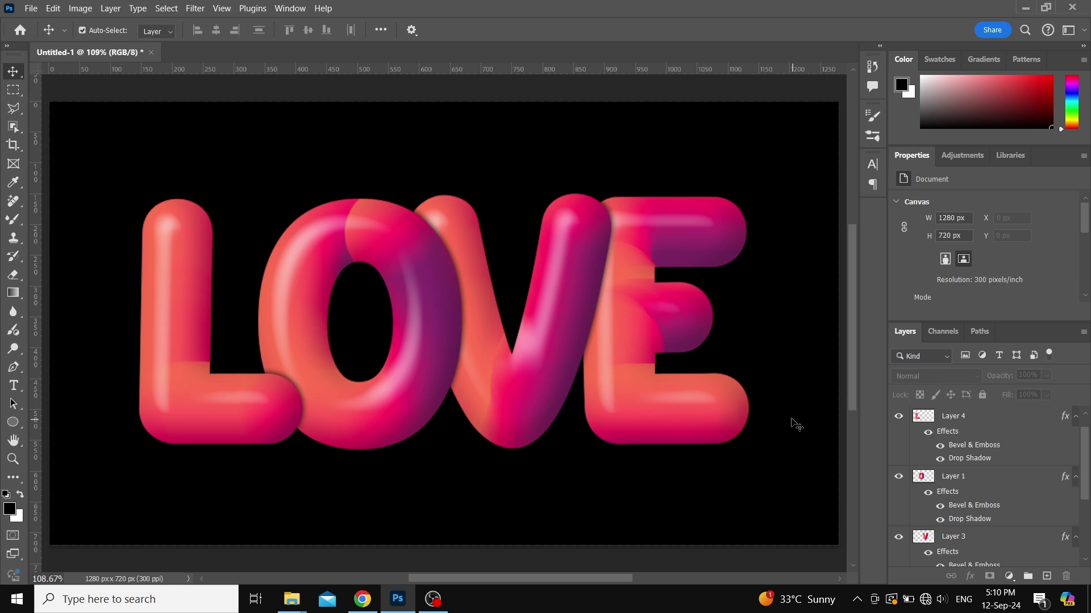